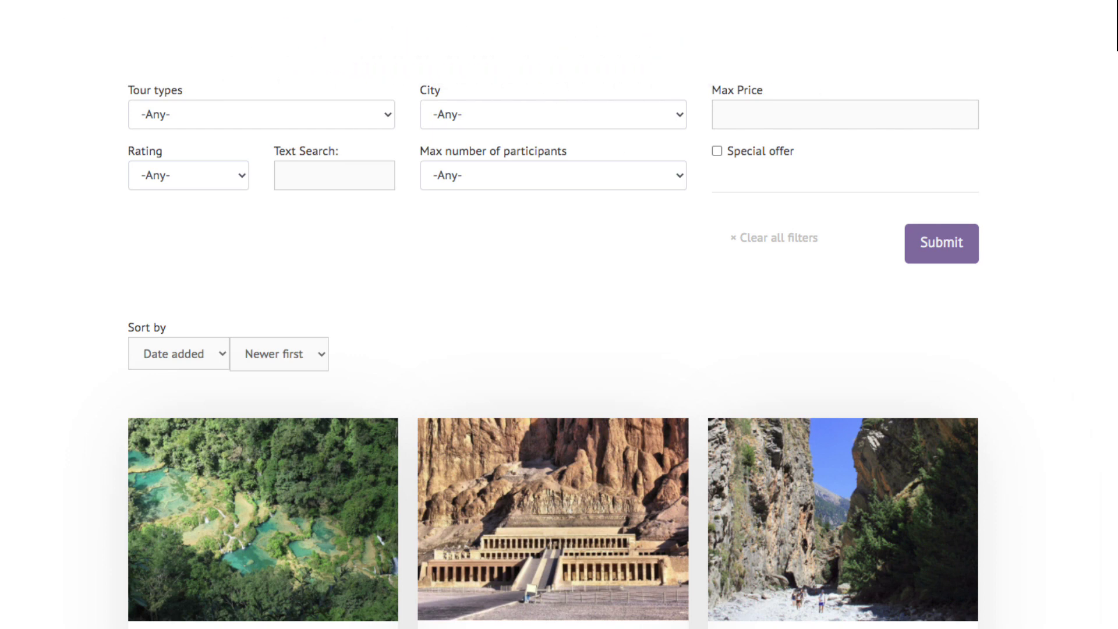
Filter the demo tours by the Food experience tour type and a rating of 4 and above, and view the results
{"action": "left_click", "coordinate": [333, 117]}
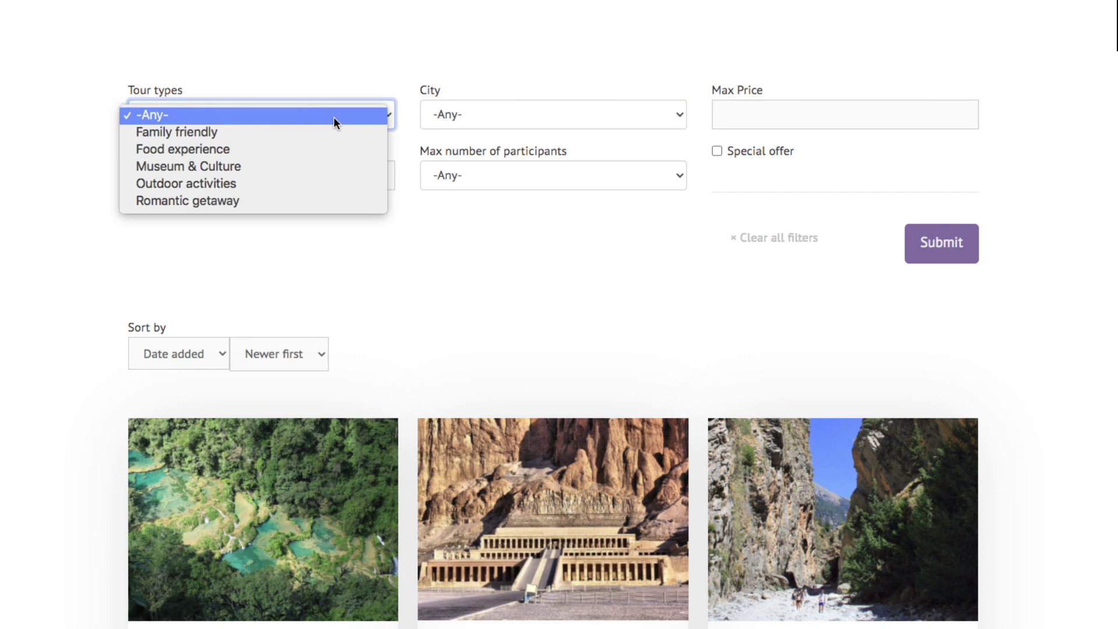
{"action": "left_click", "coordinate": [325, 153]}
{"action": "left_click", "coordinate": [220, 174]}
{"action": "left_click", "coordinate": [201, 199]}
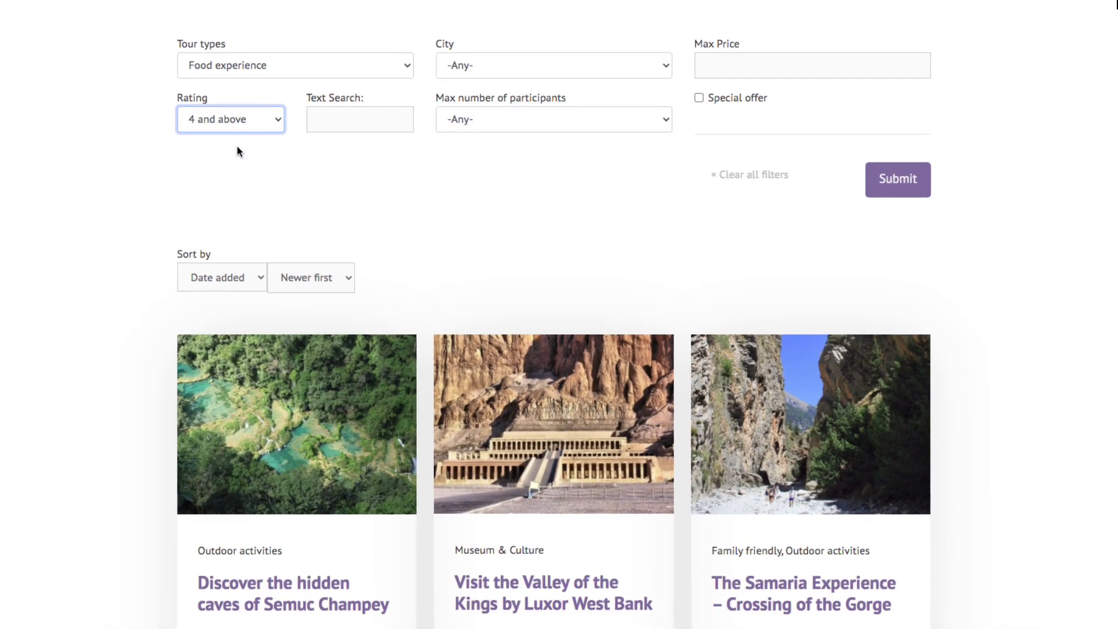
{"action": "left_click", "coordinate": [934, 232]}
{"action": "scroll", "coordinate": [559, 349], "scroll_direction": "down", "scroll_amount": 3}
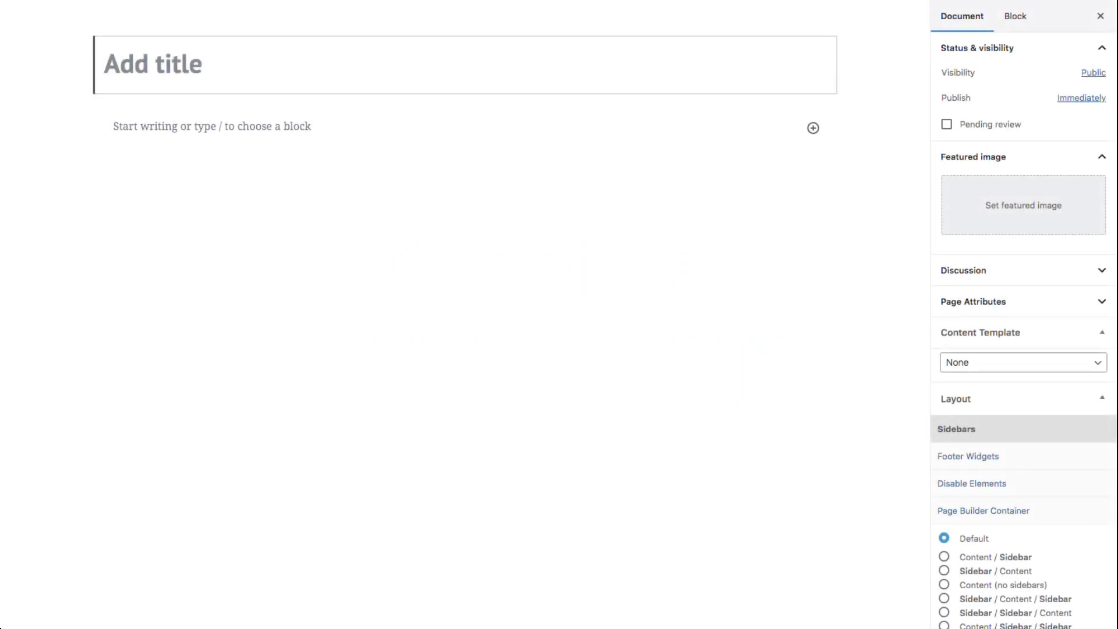
Title the page "Test Search Page" and insert a View block named "Search Example View 1"
{"action": "type", "text": "Test Search Page"}
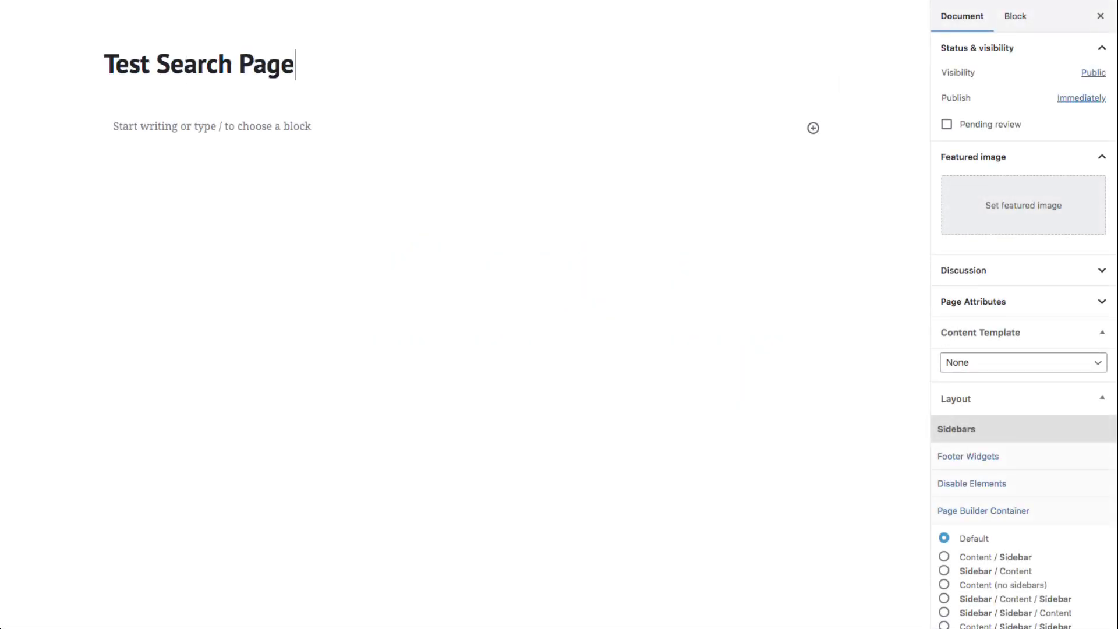
{"action": "left_click", "coordinate": [813, 127]}
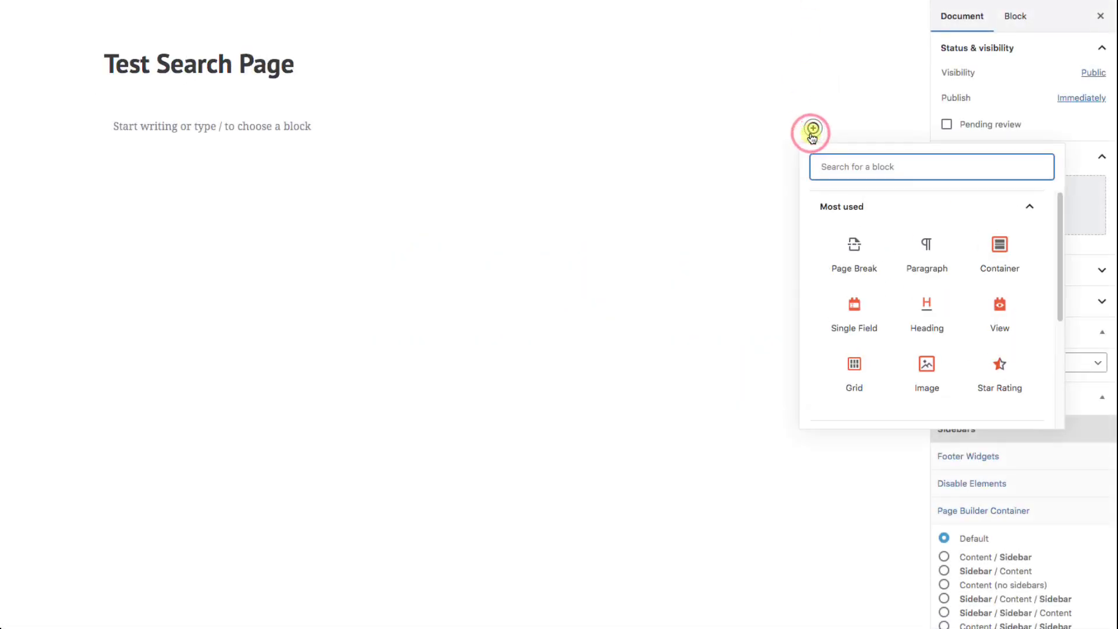
{"action": "left_click", "coordinate": [996, 319]}
{"action": "type", "text": "Search Example View 1"}
{"action": "left_click", "coordinate": [336, 236]}
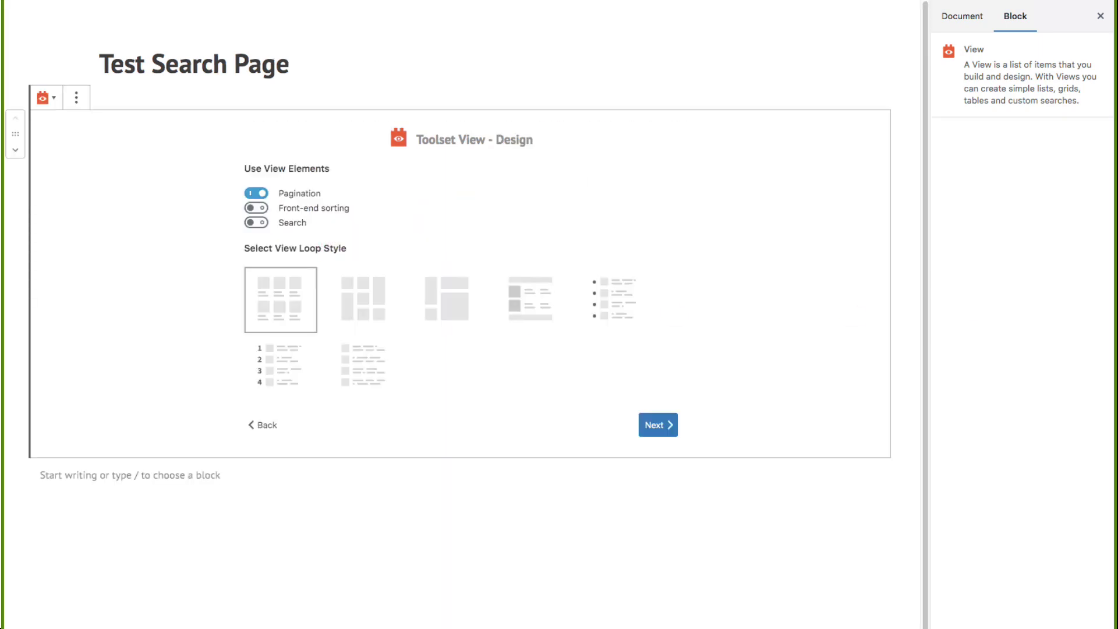
Enable search for the View and choose Tours as its content
{"action": "left_click", "coordinate": [256, 224]}
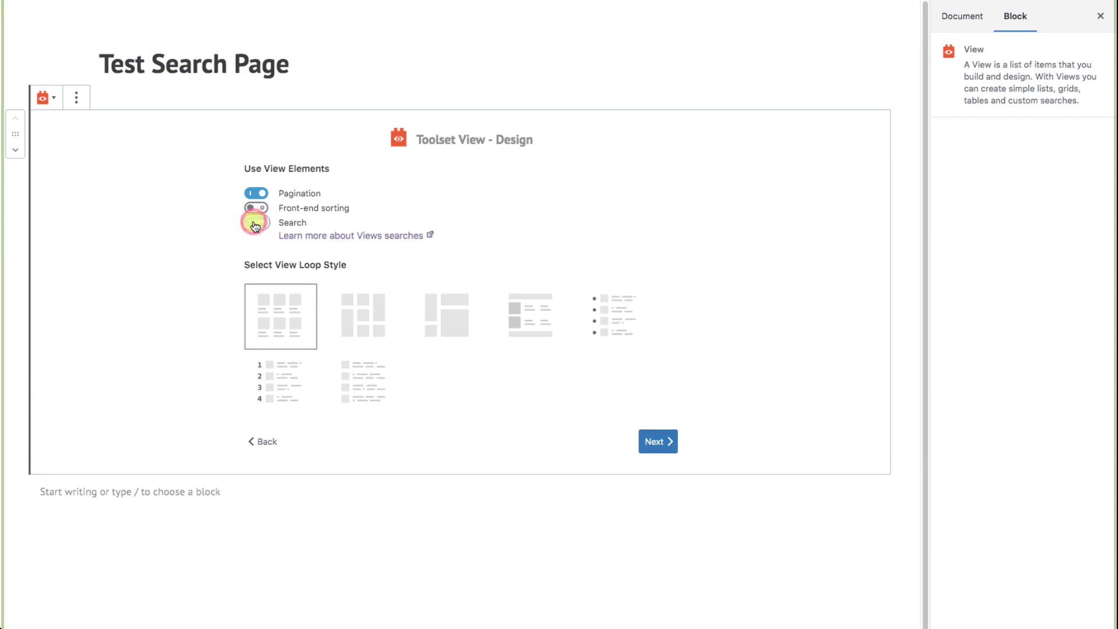
{"action": "left_click", "coordinate": [649, 436]}
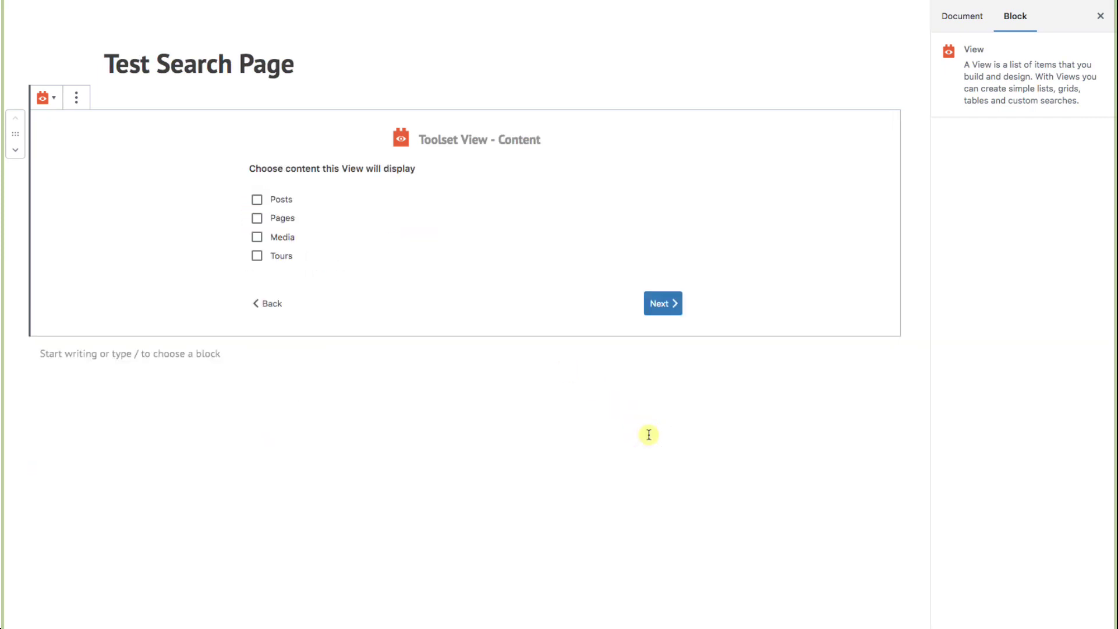
{"action": "left_click", "coordinate": [257, 258]}
{"action": "left_click", "coordinate": [662, 304]}
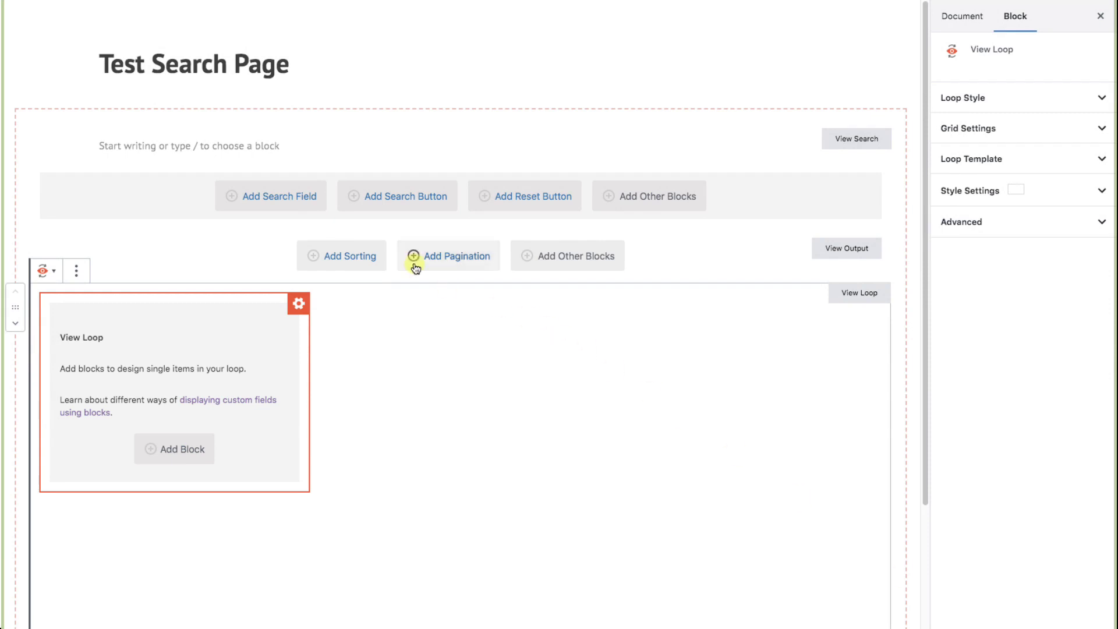
Add a search field for the Tour types taxonomy to the View's search section
{"action": "left_click", "coordinate": [260, 195]}
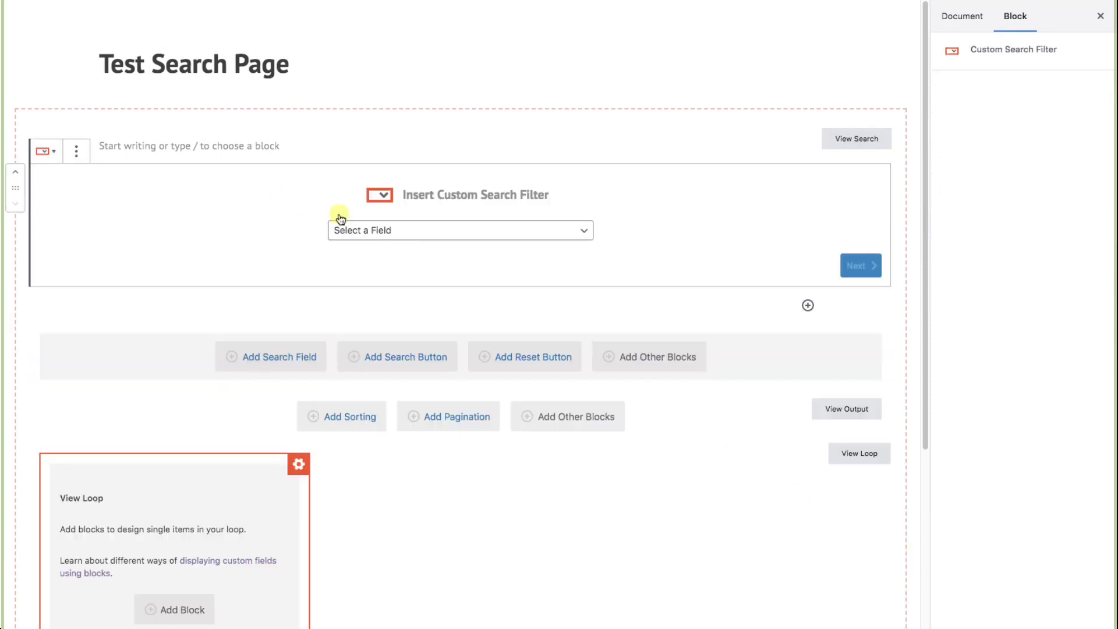
{"action": "left_click", "coordinate": [579, 233]}
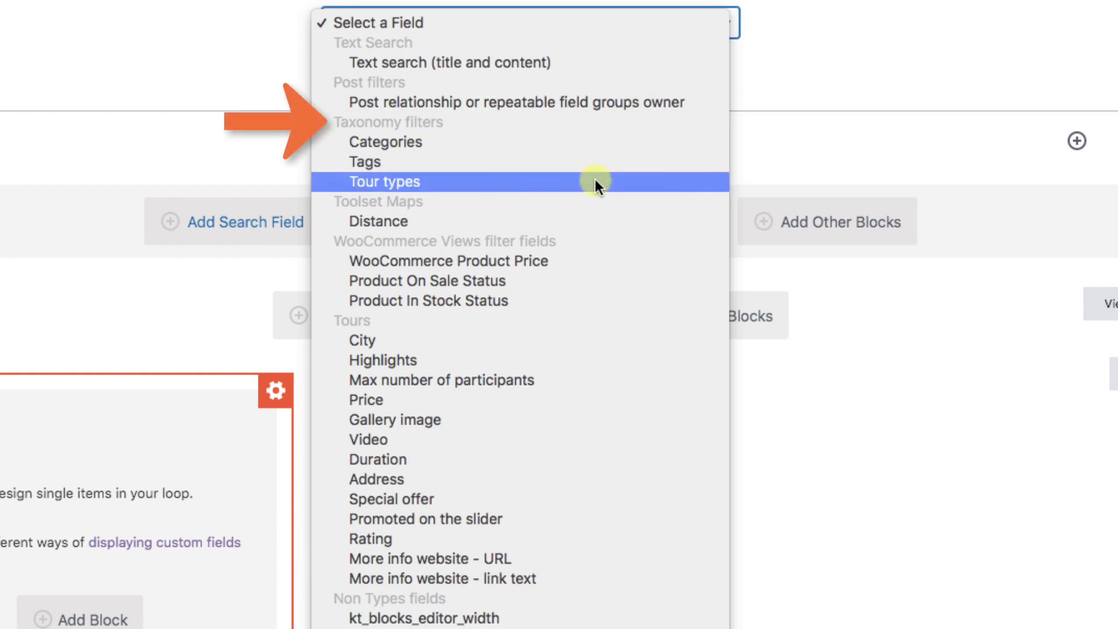
{"action": "left_click", "coordinate": [593, 182]}
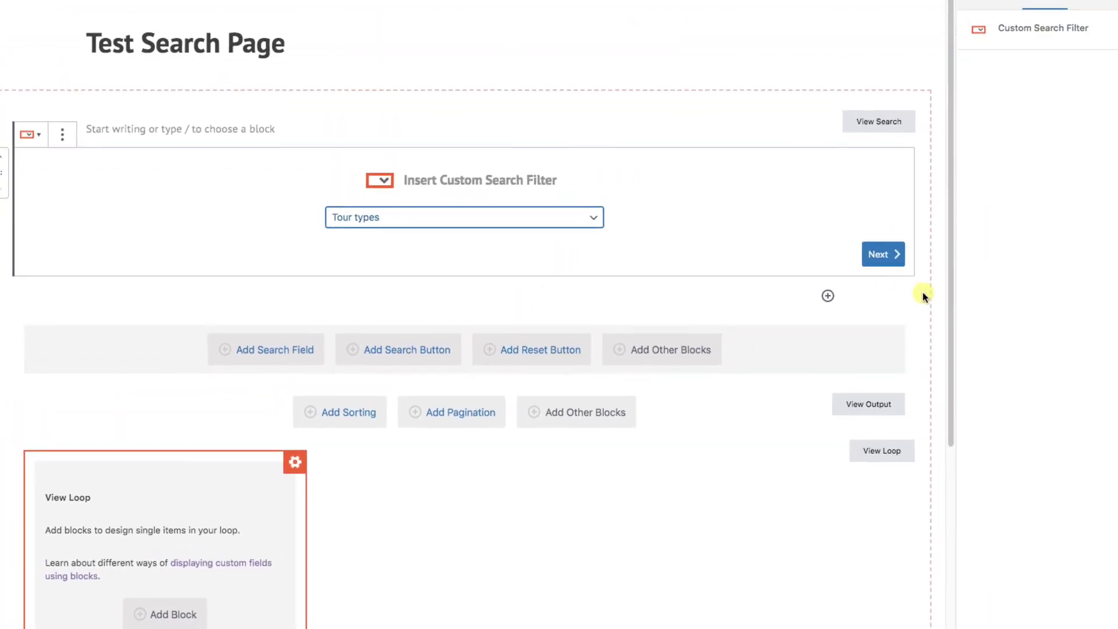
{"action": "left_click", "coordinate": [880, 254]}
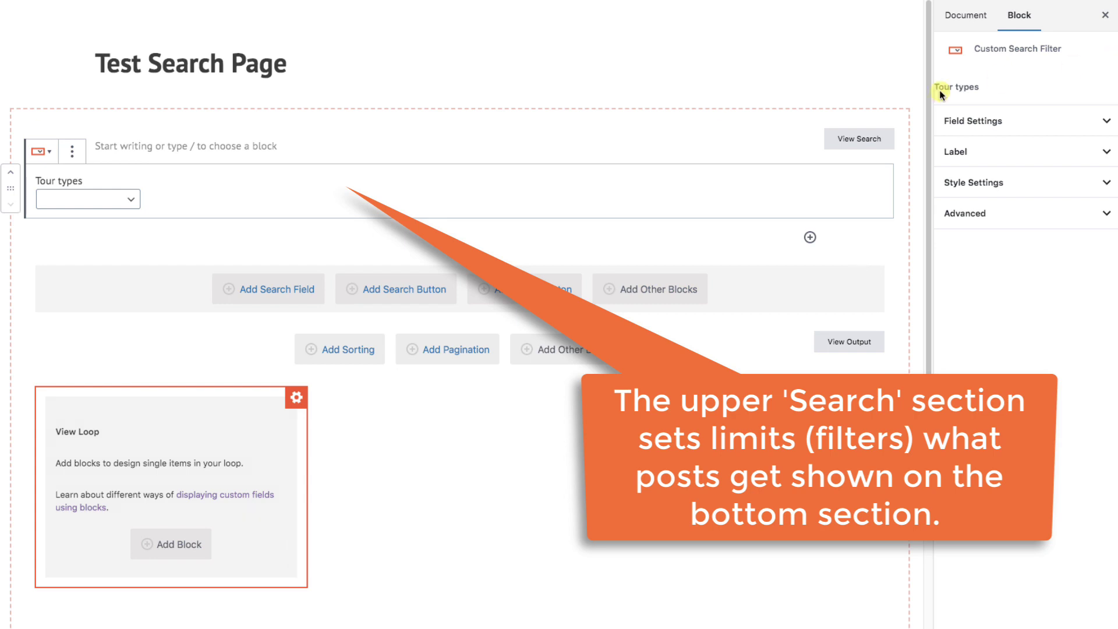
Add a Heading block to the View loop with dynamic text from Post Title with a link
{"action": "scroll", "coordinate": [927, 65], "scroll_direction": "down", "scroll_amount": 2}
{"action": "scroll", "coordinate": [929, 47], "scroll_direction": "down", "scroll_amount": 3}
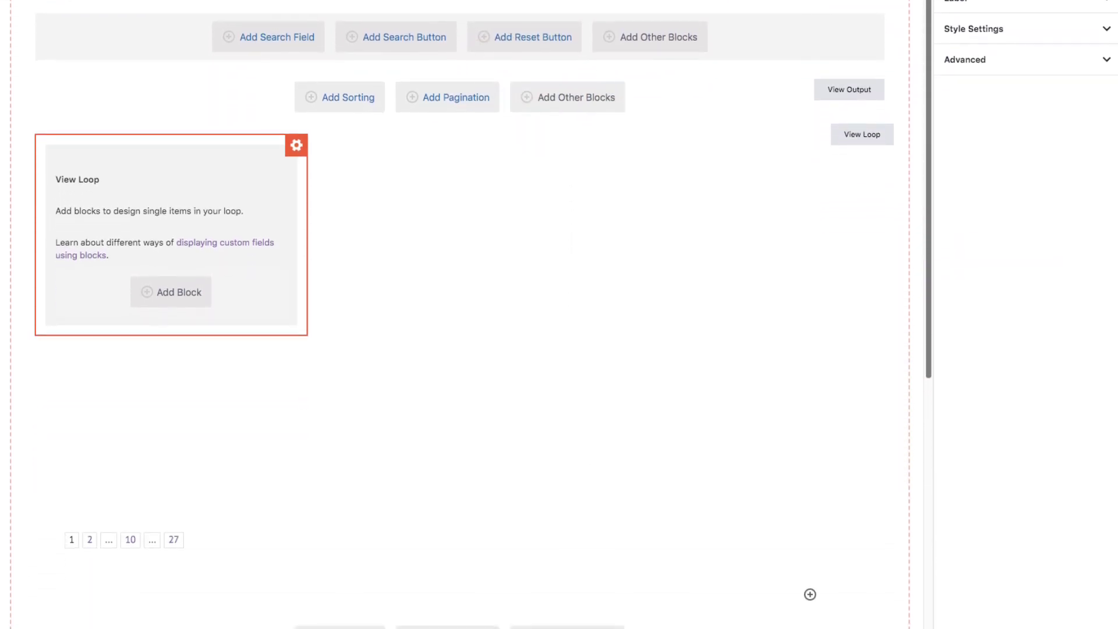
{"action": "left_click", "coordinate": [174, 294]}
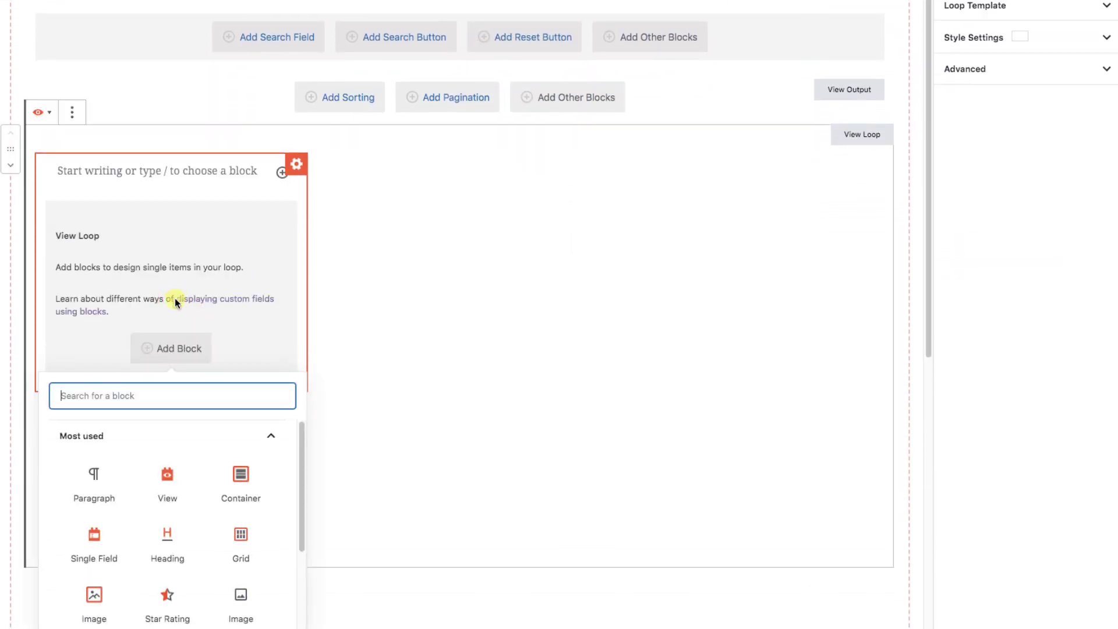
{"action": "left_click", "coordinate": [164, 535]}
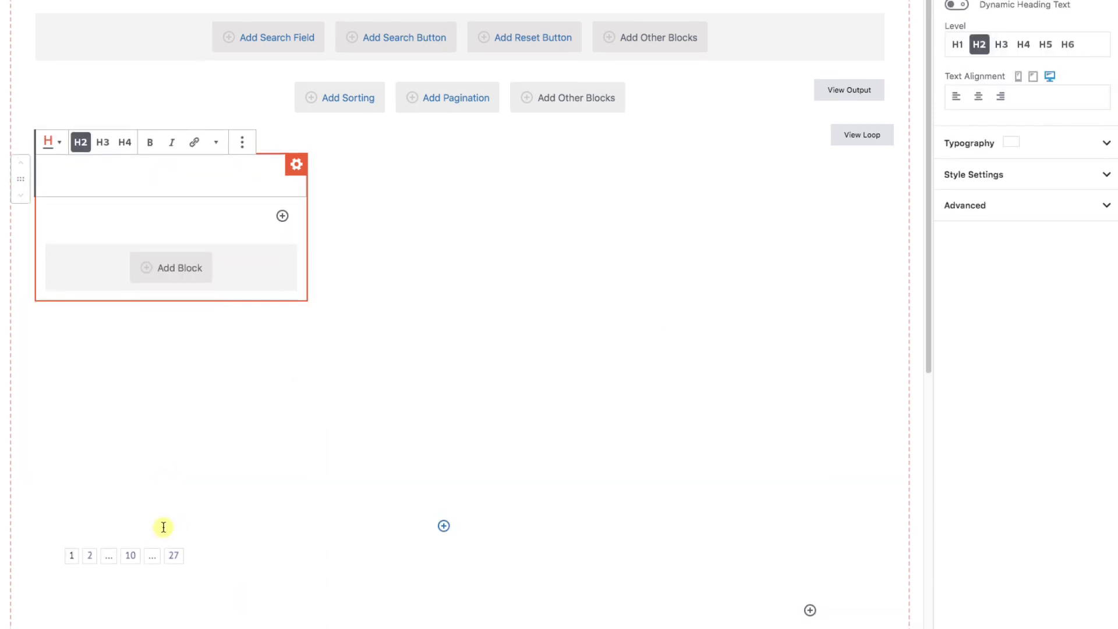
{"action": "left_click", "coordinate": [956, 126]}
{"action": "left_click", "coordinate": [1019, 235]}
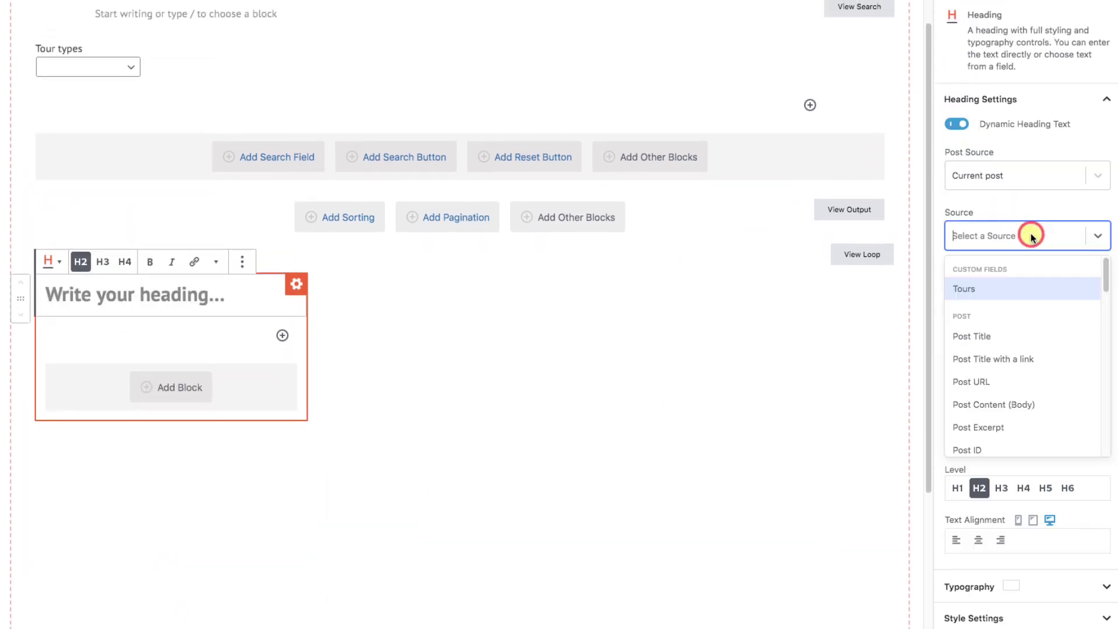
{"action": "left_click", "coordinate": [1005, 366]}
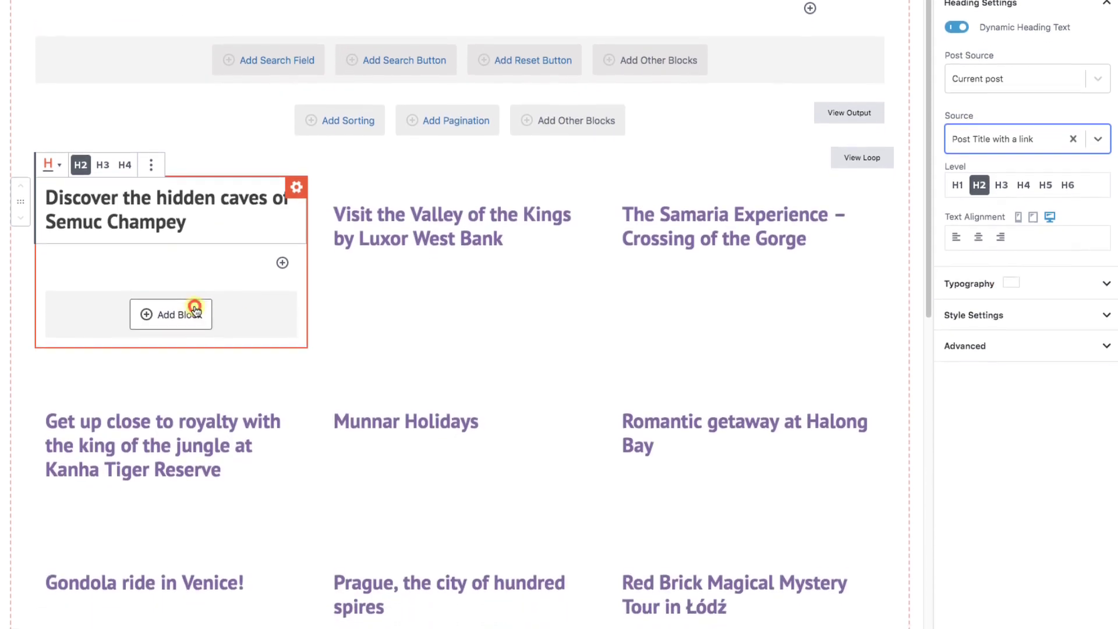
Add a Toolset Image block below the loop heading, using Featured Image Data of the current post as its source
{"action": "left_click", "coordinate": [175, 366]}
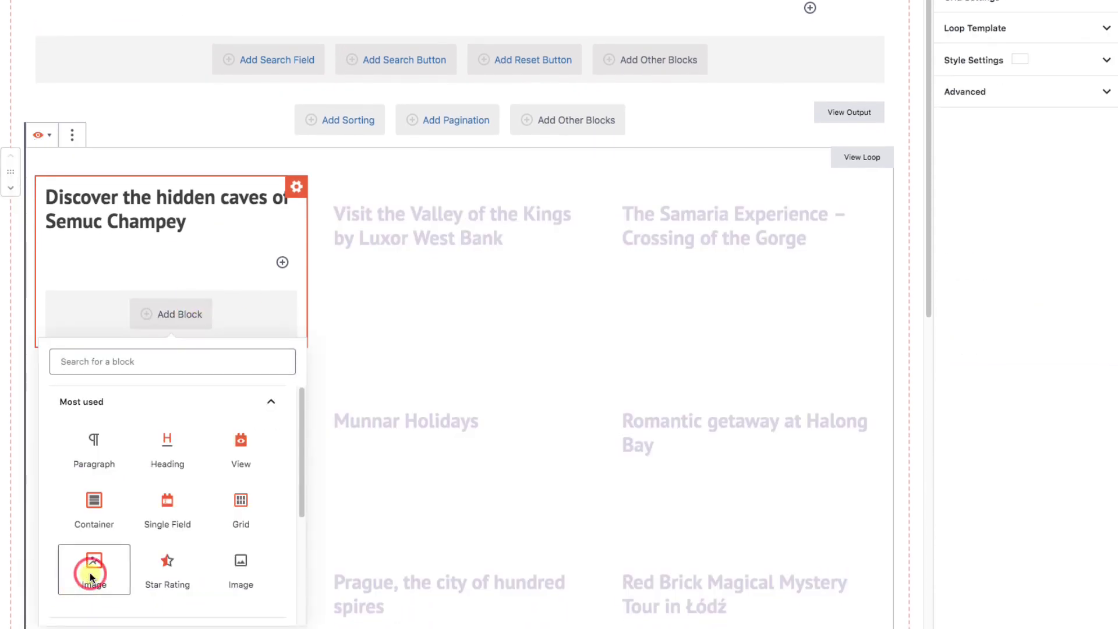
{"action": "left_click", "coordinate": [91, 566]}
{"action": "left_click", "coordinate": [78, 350]}
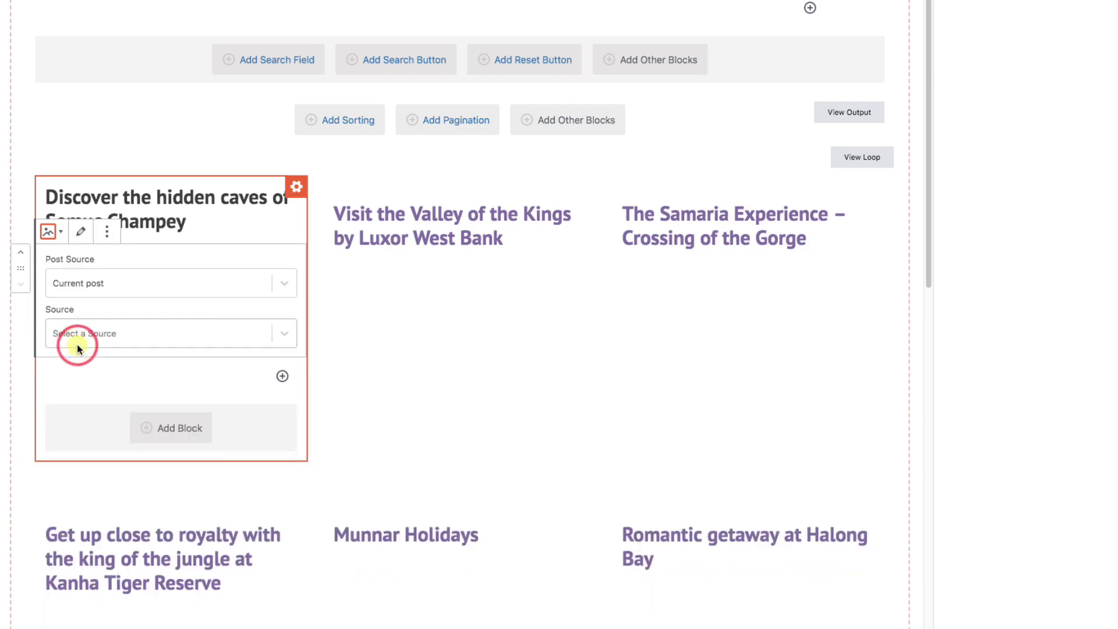
{"action": "left_click", "coordinate": [287, 332]}
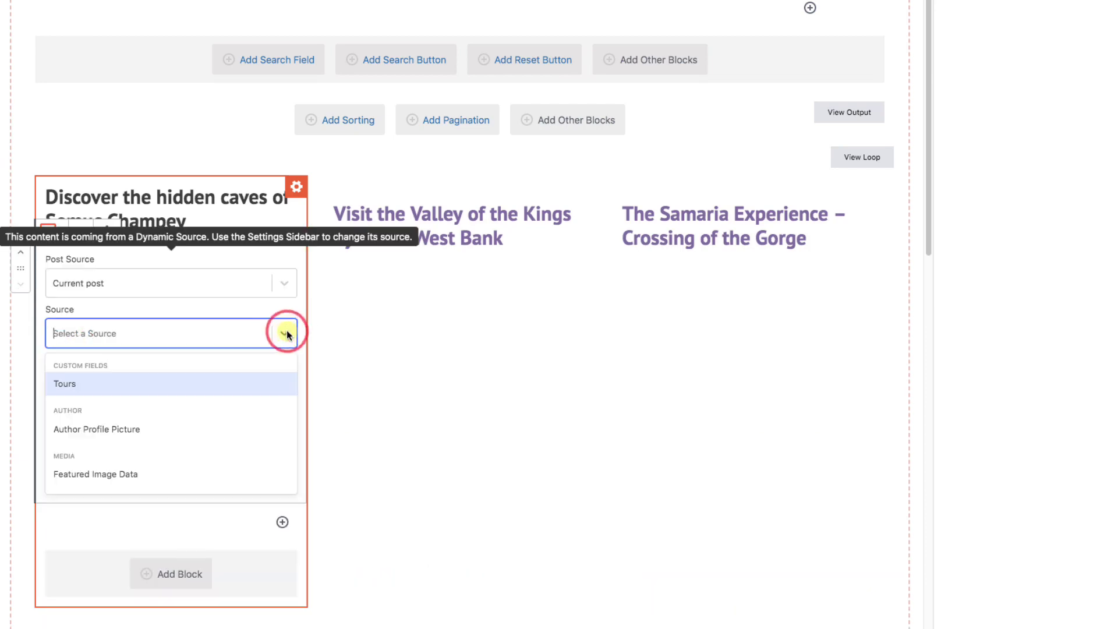
{"action": "left_click", "coordinate": [126, 474]}
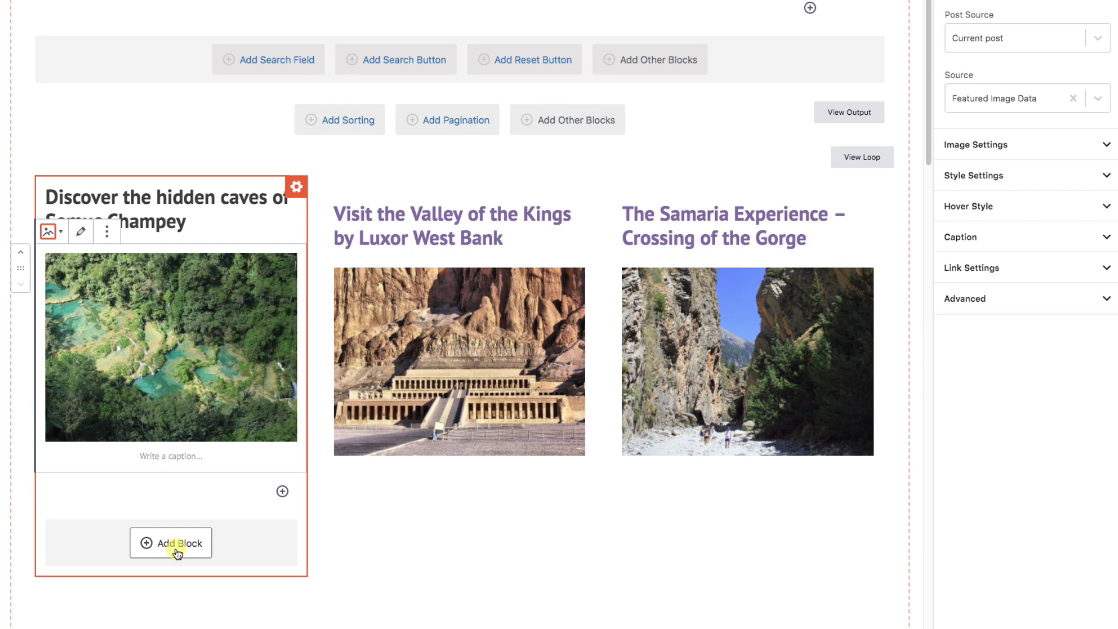
Add a Single Field block showing the Tour types taxonomy below the loop image, and a search button to the search section
{"action": "left_click", "coordinate": [178, 550]}
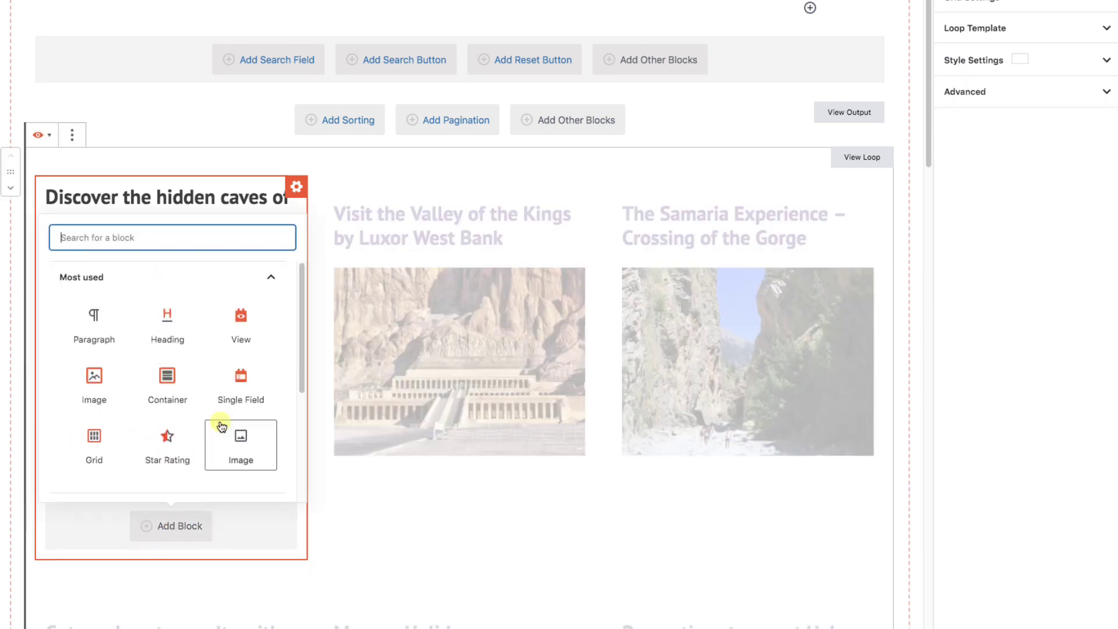
{"action": "left_click", "coordinate": [242, 386]}
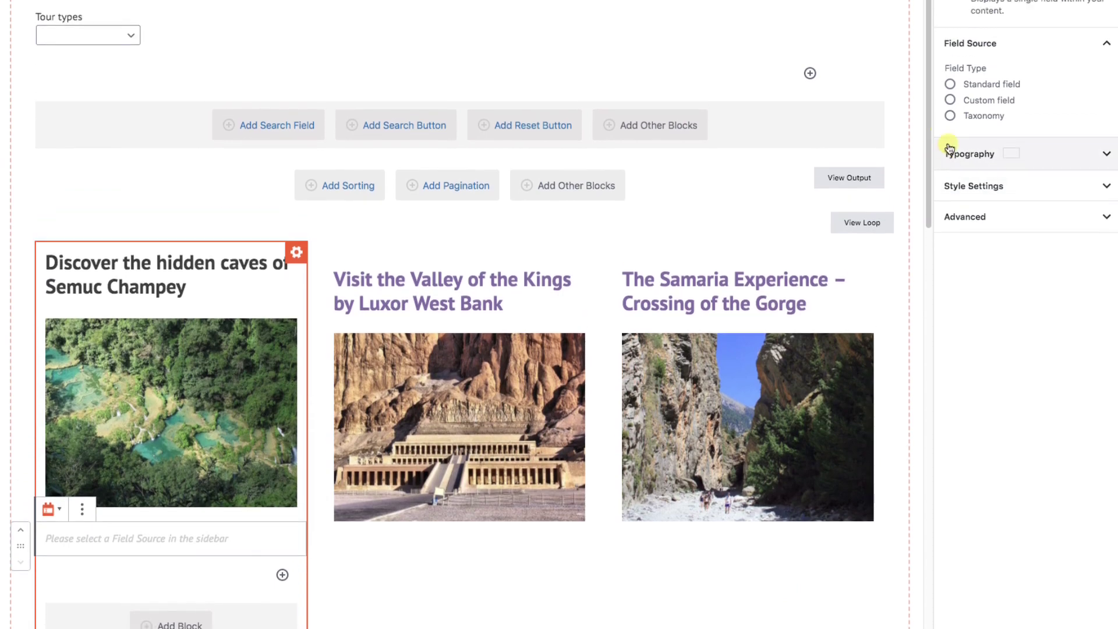
{"action": "left_click", "coordinate": [951, 115]}
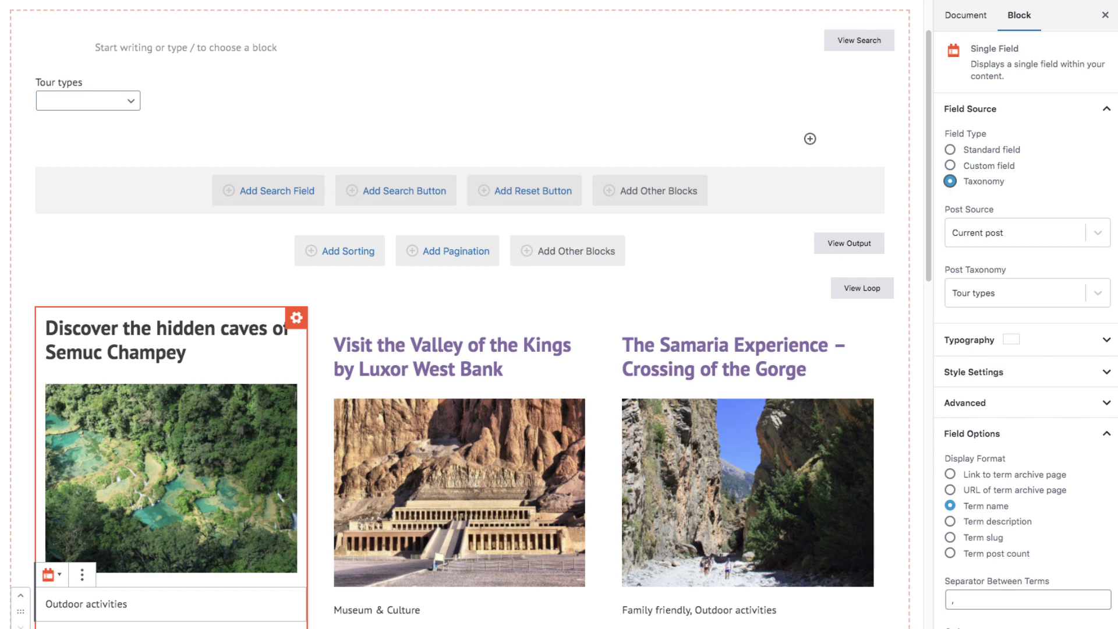
{"action": "left_click", "coordinate": [397, 198]}
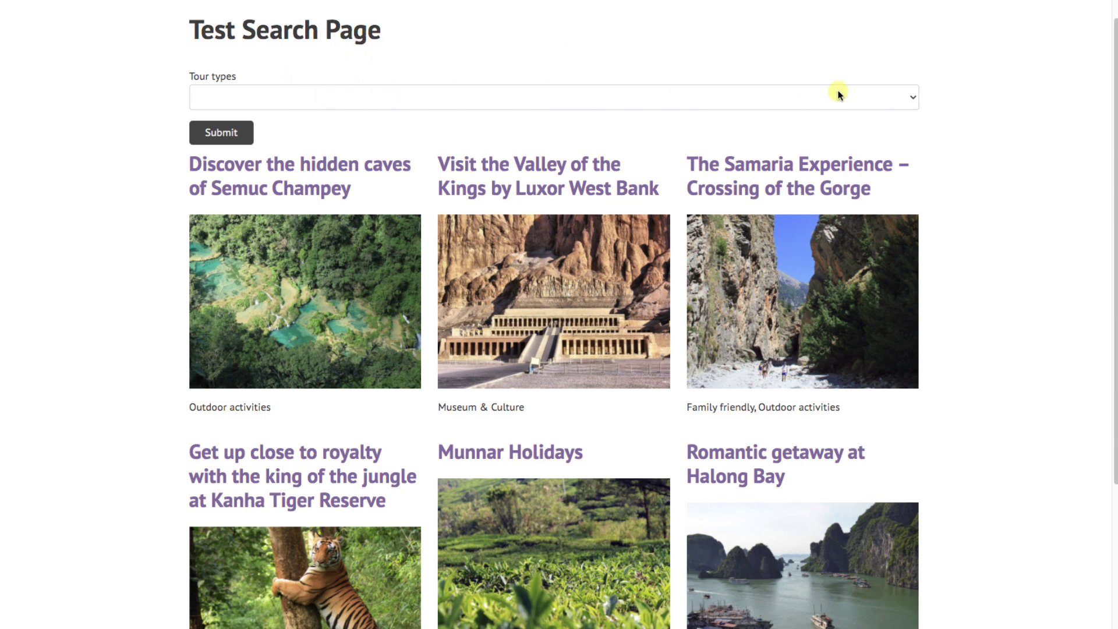
Test the front-end search by submitting the Family friendly tour type, and check the blank default option
{"action": "left_click", "coordinate": [572, 98]}
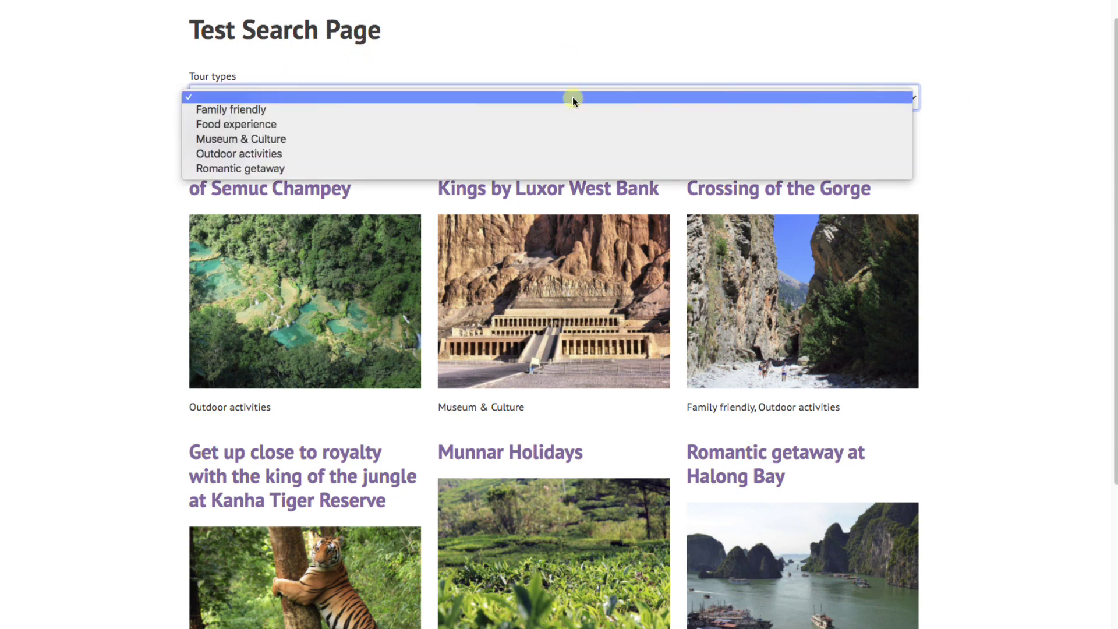
{"action": "left_click", "coordinate": [238, 111]}
{"action": "left_click", "coordinate": [221, 133]}
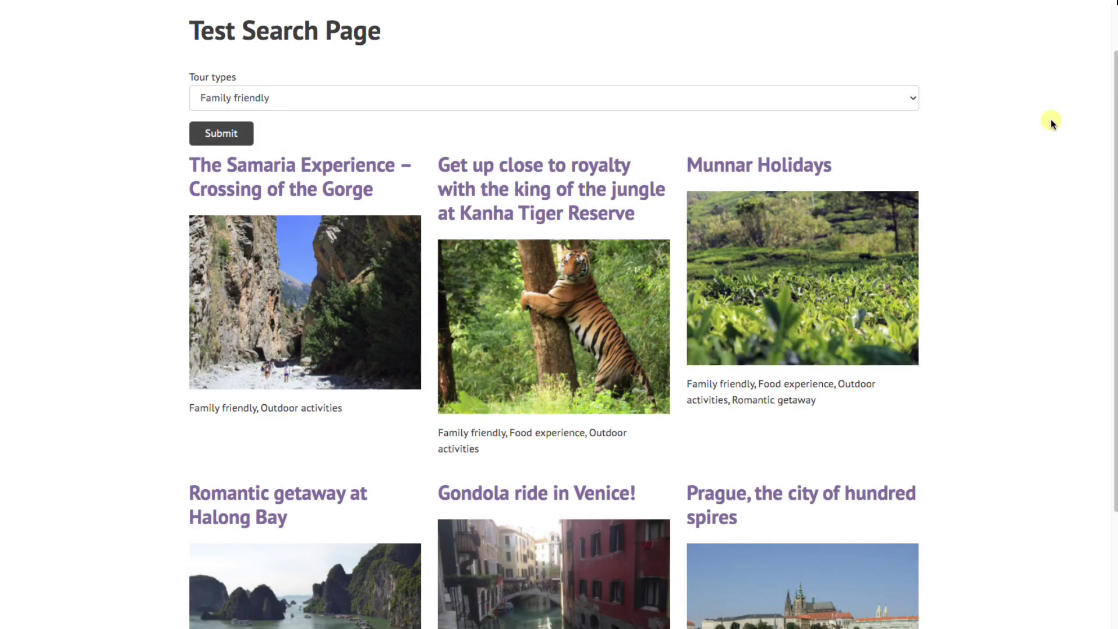
{"action": "left_click", "coordinate": [381, 98]}
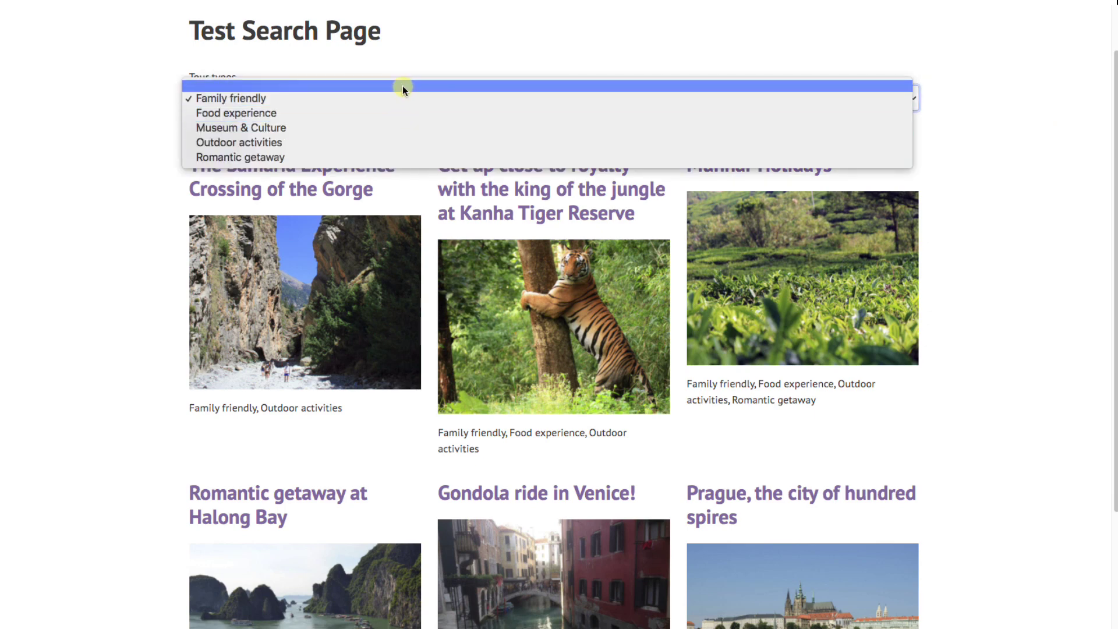
{"action": "left_click", "coordinate": [403, 88]}
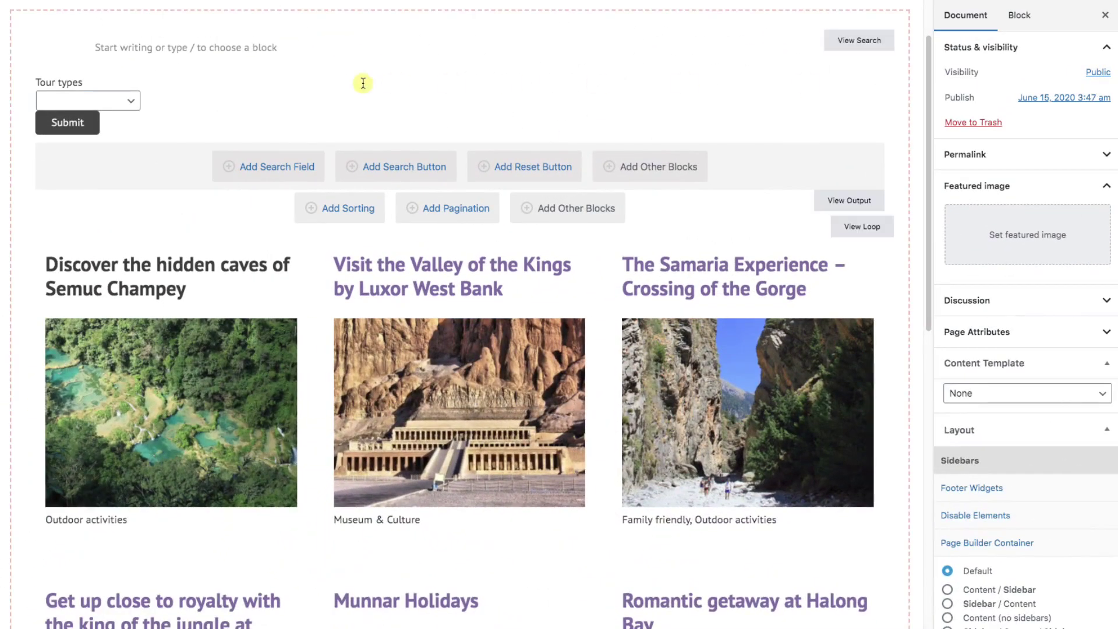
Set the label for the first default option of the Tour types search filter to "All"
{"action": "left_click", "coordinate": [124, 99]}
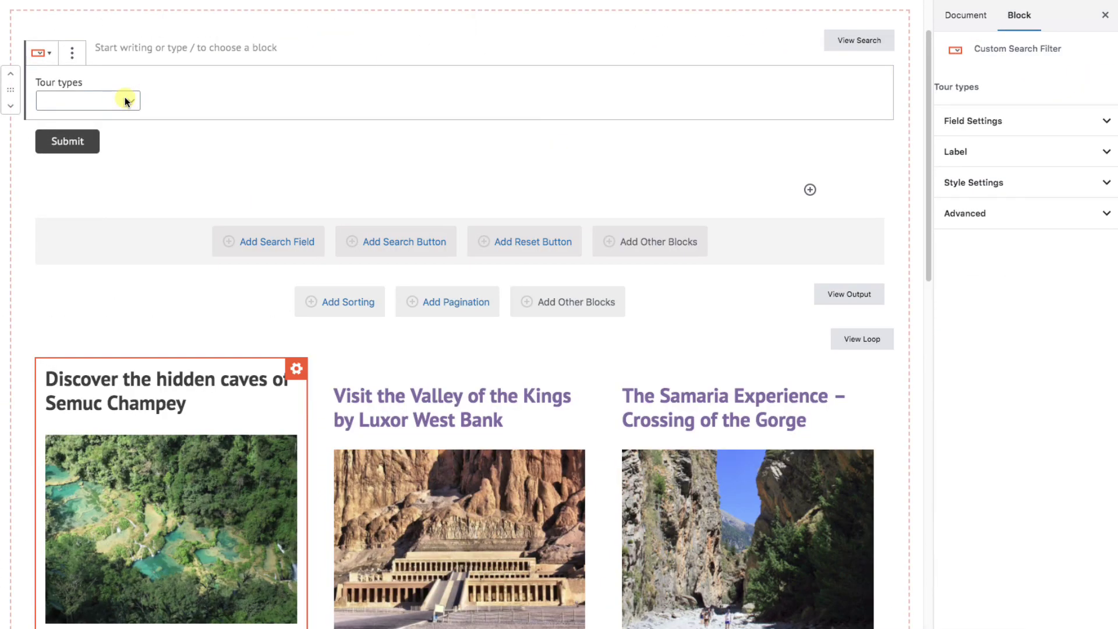
{"action": "left_click", "coordinate": [1028, 123]}
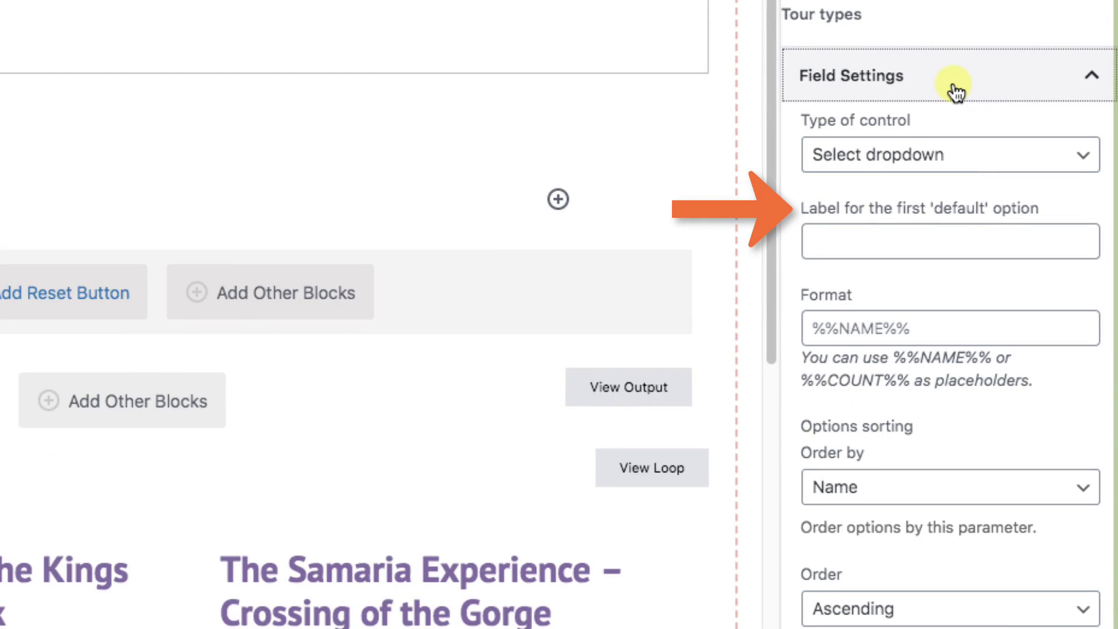
{"action": "left_click", "coordinate": [849, 241]}
{"action": "type", "text": "All"}
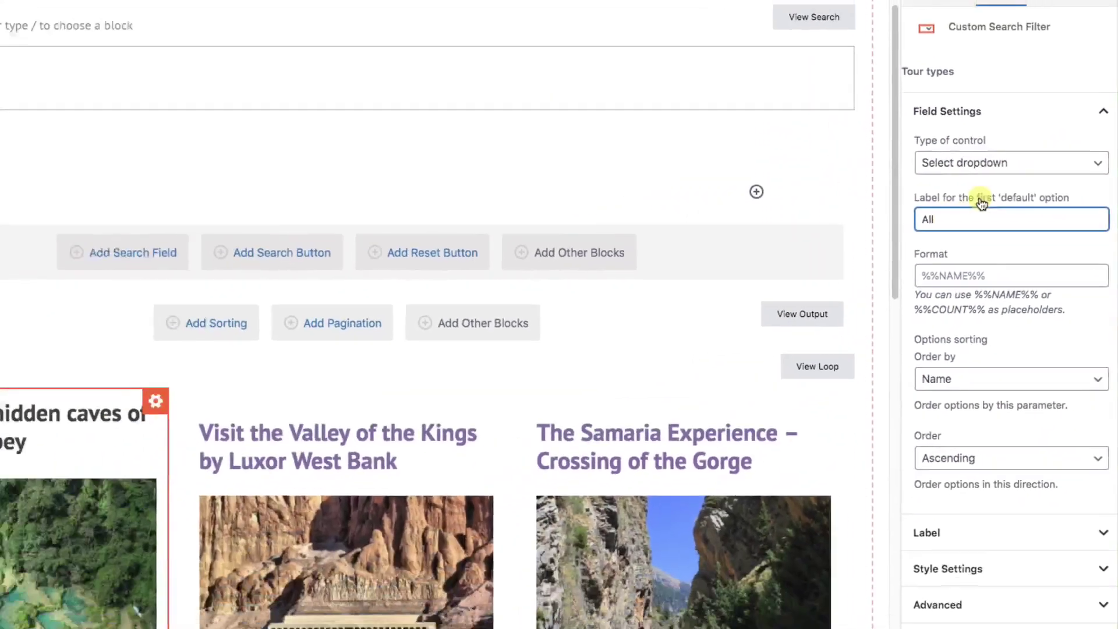
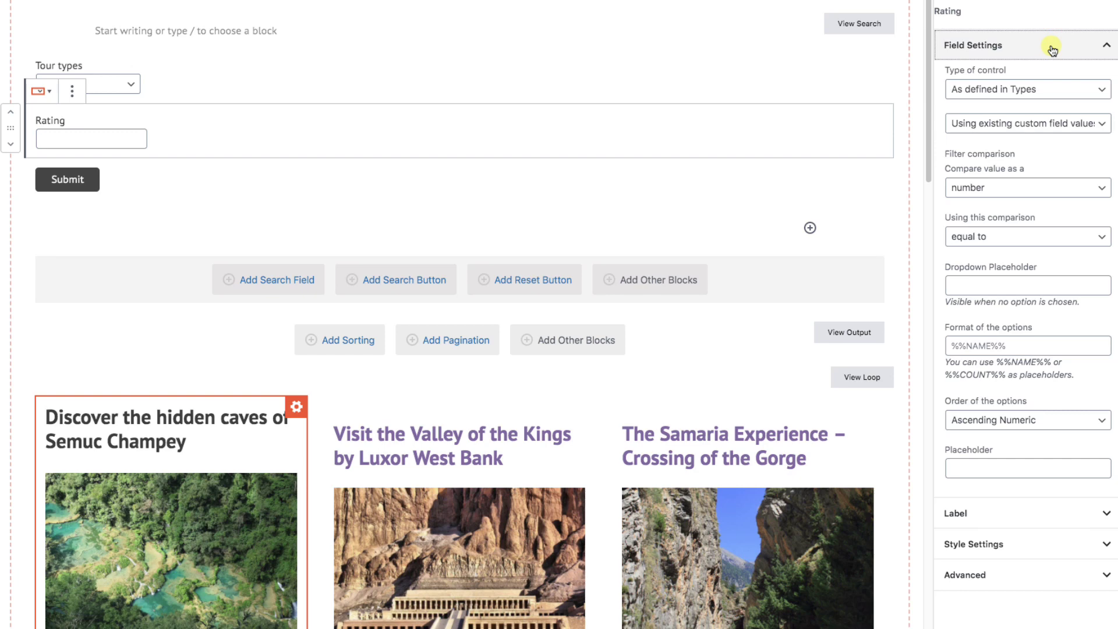
Preview the Rating search filter as a set of radio buttons, but set its type of control to Select dropdown
{"action": "left_click", "coordinate": [1051, 87]}
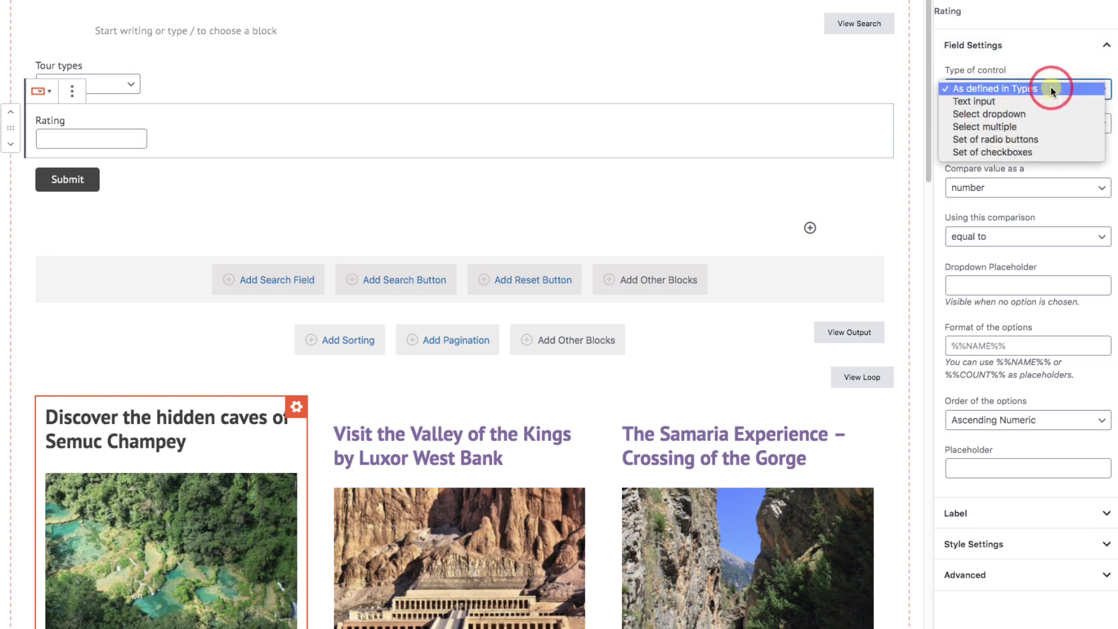
{"action": "left_click", "coordinate": [1037, 141]}
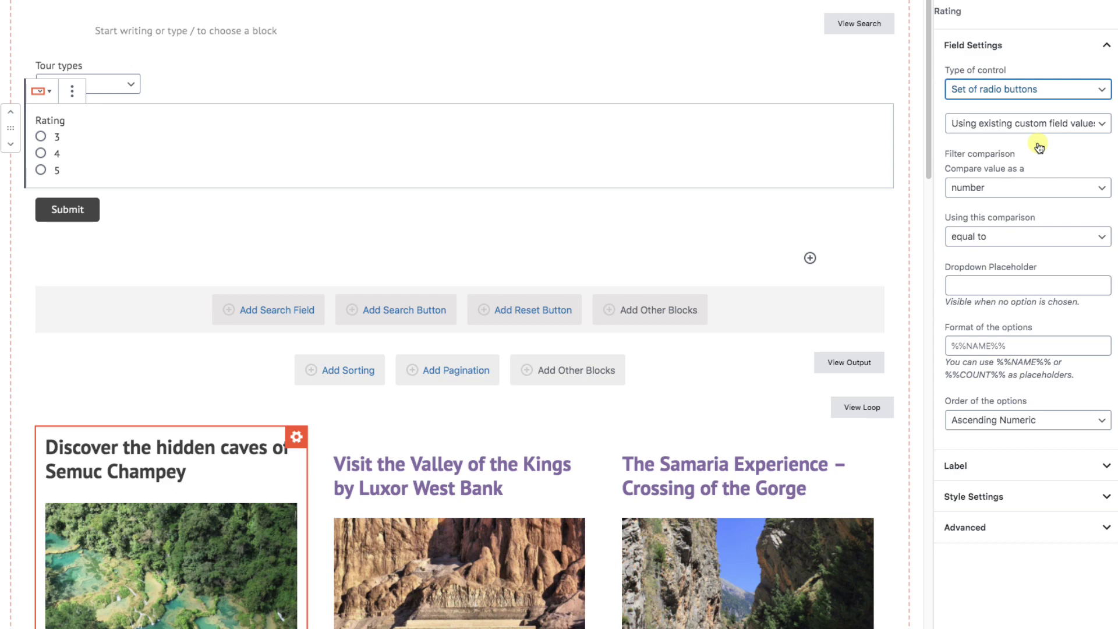
{"action": "left_click", "coordinate": [1045, 92]}
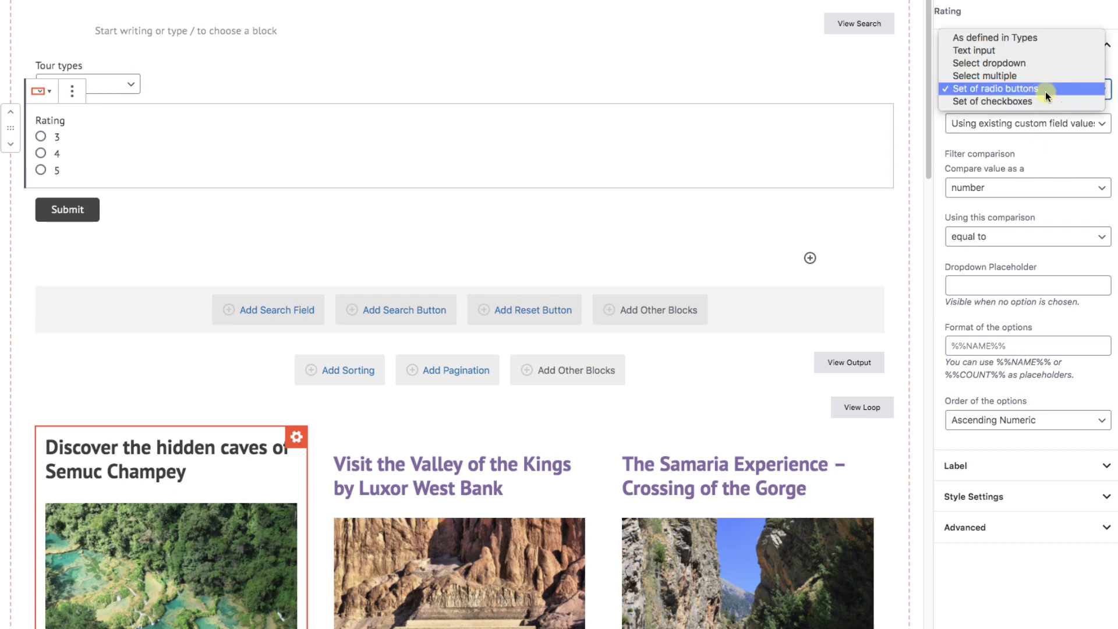
{"action": "left_click", "coordinate": [1047, 62]}
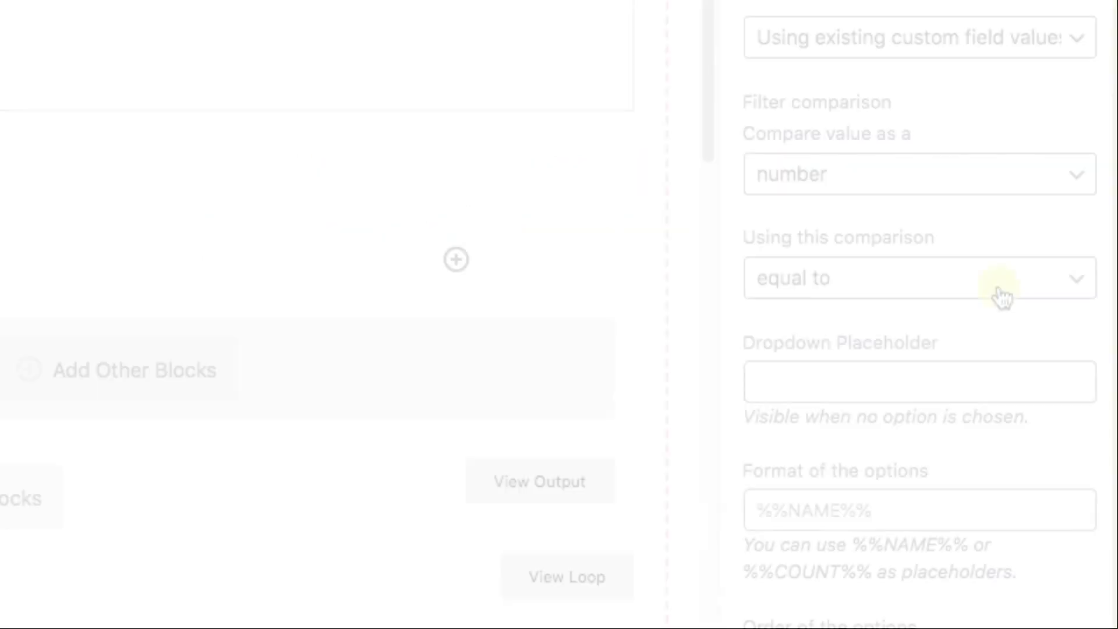
Set the Rating filter's comparison to greater than or equal to and change its label to "Minimum Rating"
{"action": "left_click", "coordinate": [996, 285]}
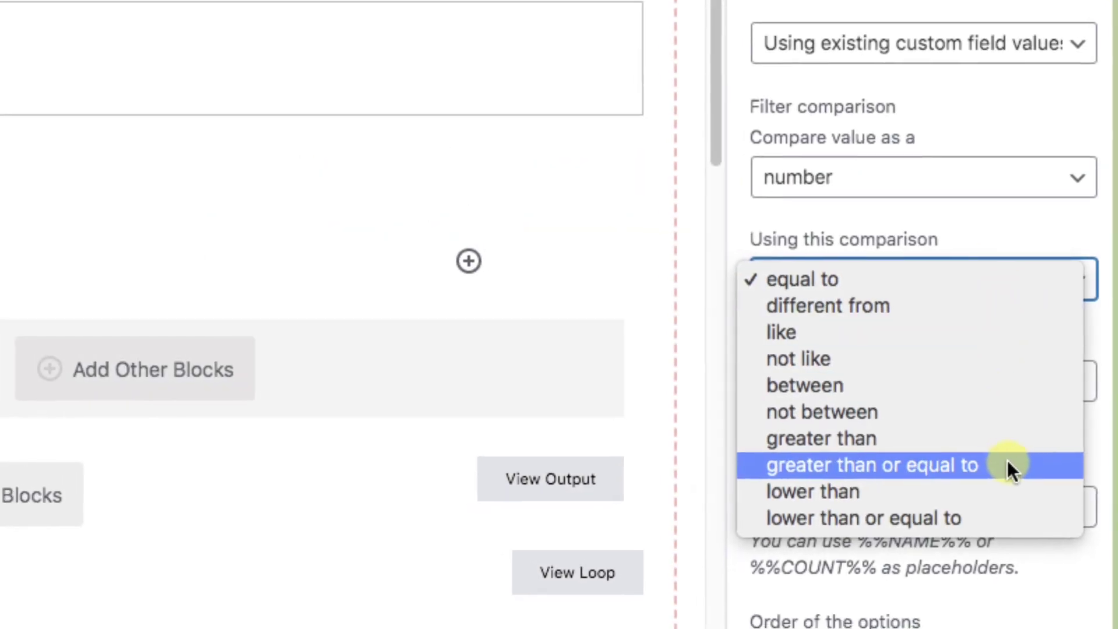
{"action": "key", "text": "Escape"}
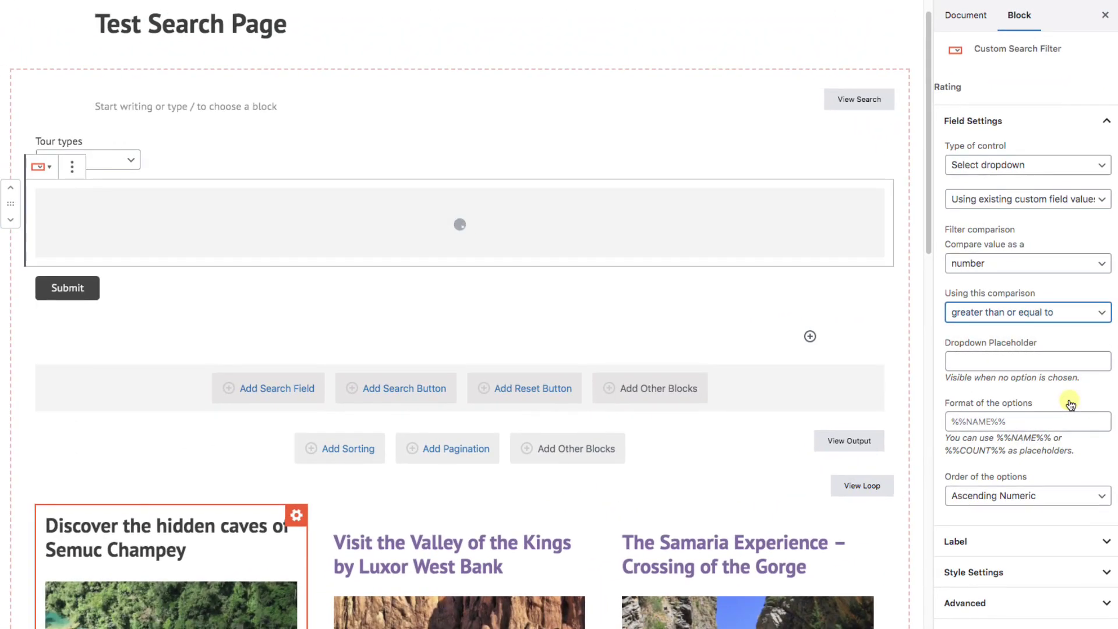
{"action": "left_click", "coordinate": [38, 197]}
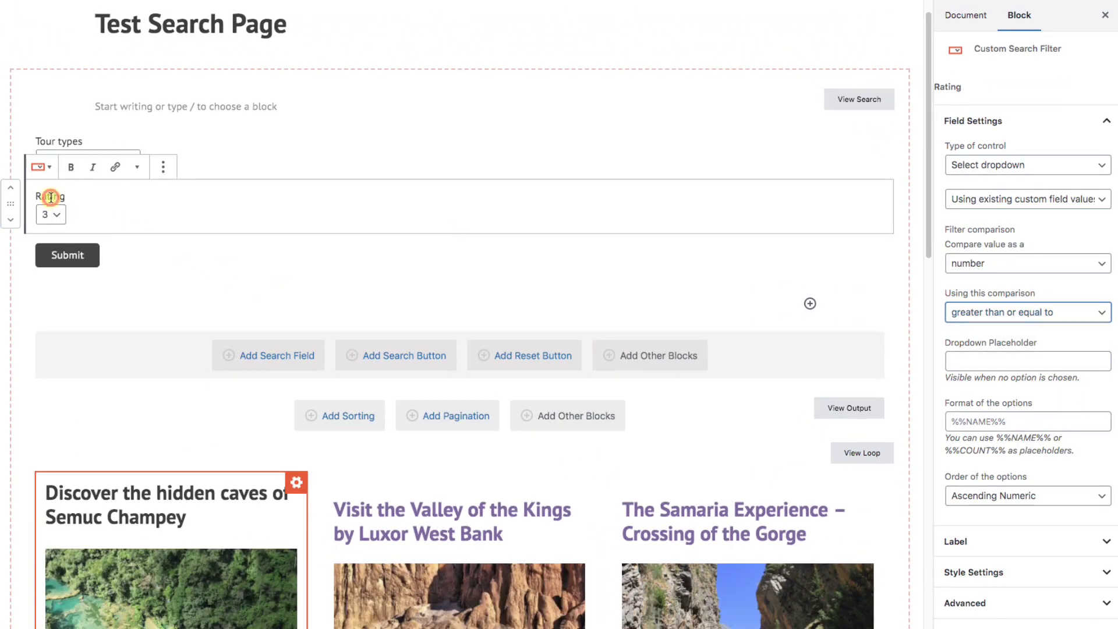
{"action": "type", "text": "Minimum"}
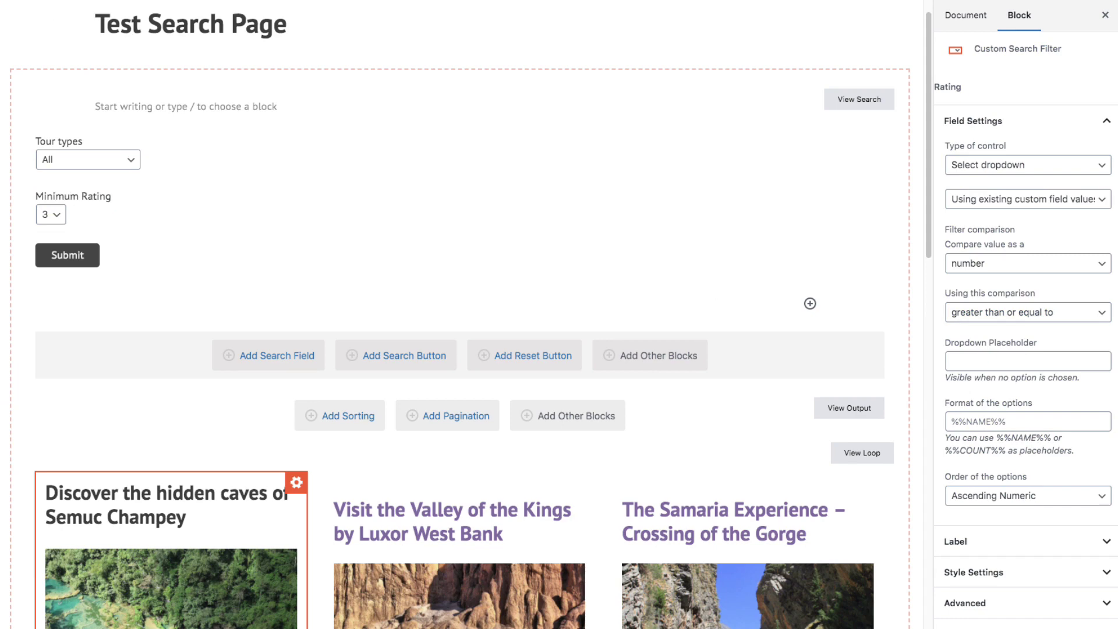
Add a Star Rating block below the tour types in the first loop item
{"action": "left_click_drag", "start_coordinate": [927, 243], "coordinate": [914, 345]}
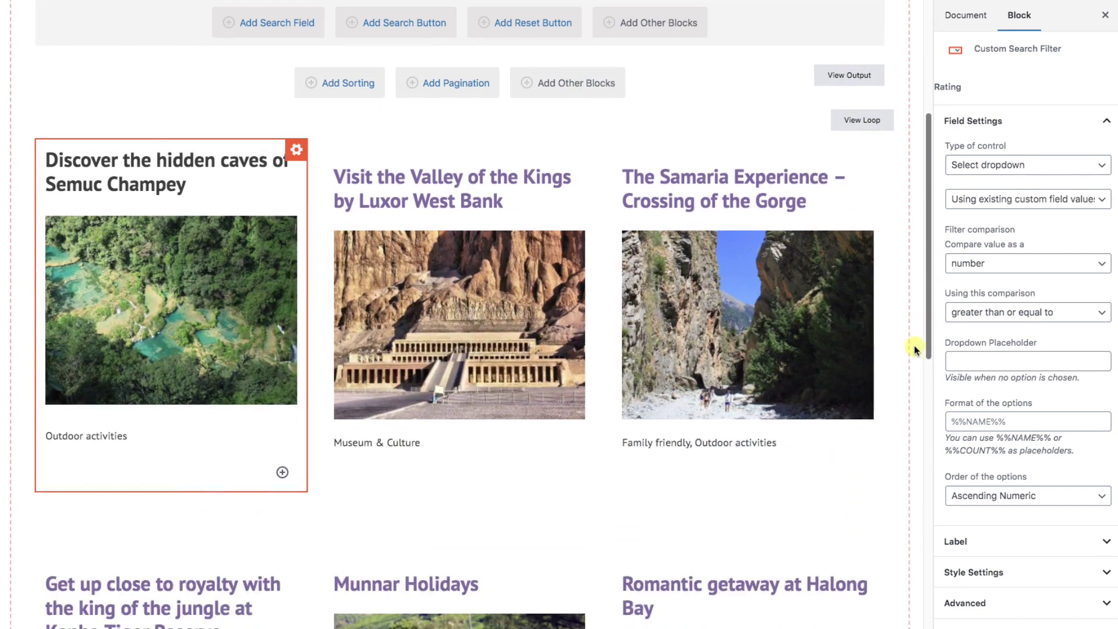
{"action": "left_click", "coordinate": [283, 475]}
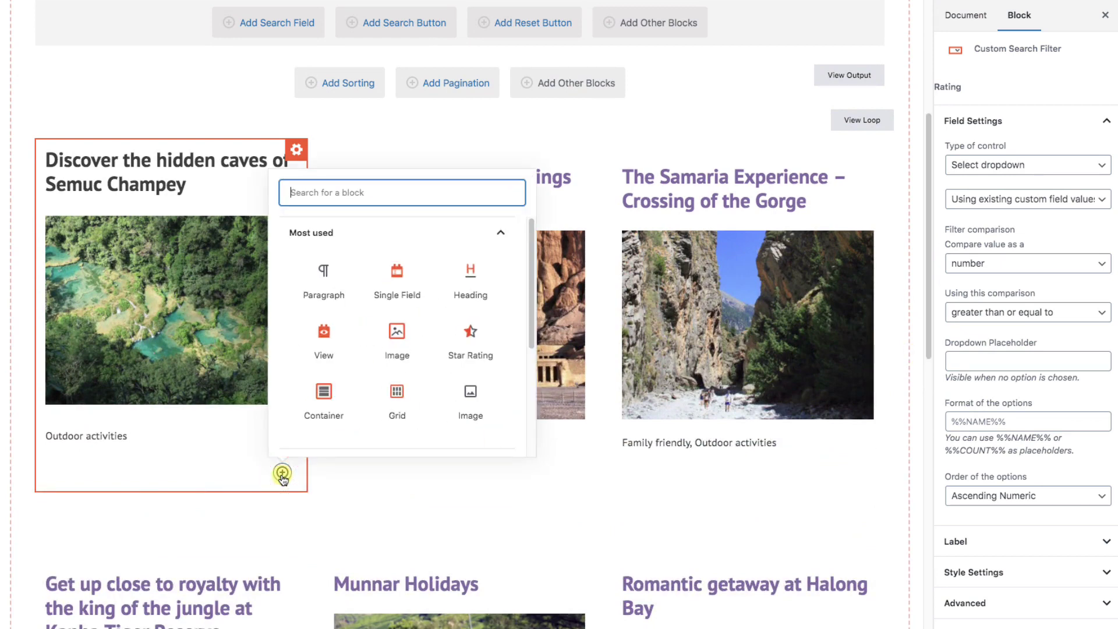
{"action": "left_click", "coordinate": [466, 340]}
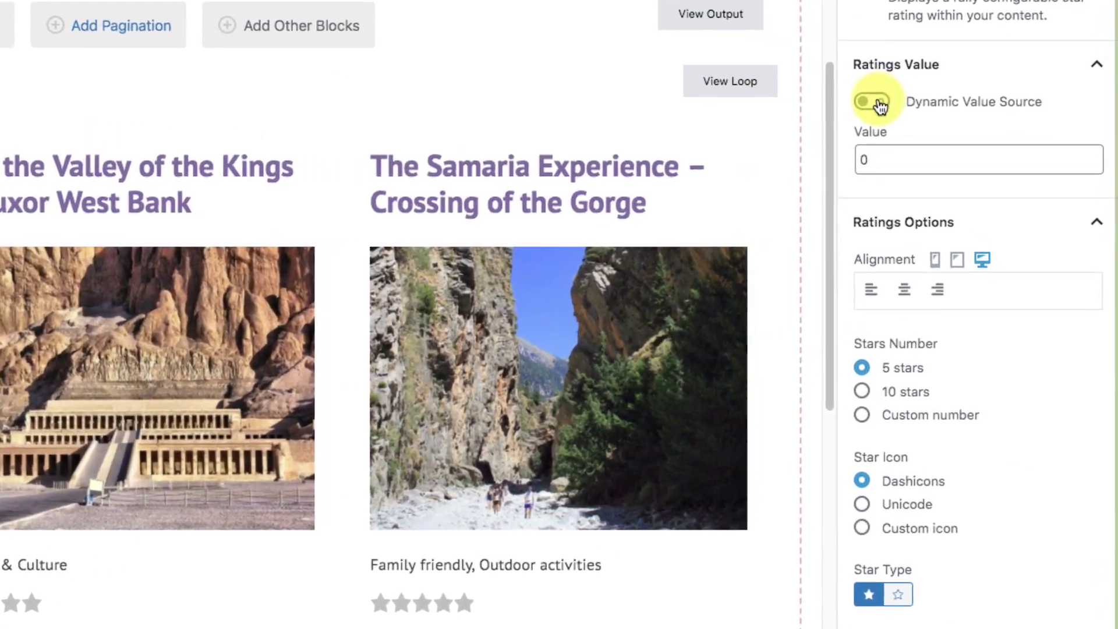
Enable the Star Rating block's dynamic value source, using the Rating field from the Tours custom fields
{"action": "left_click", "coordinate": [953, 132]}
{"action": "left_click", "coordinate": [1078, 277]}
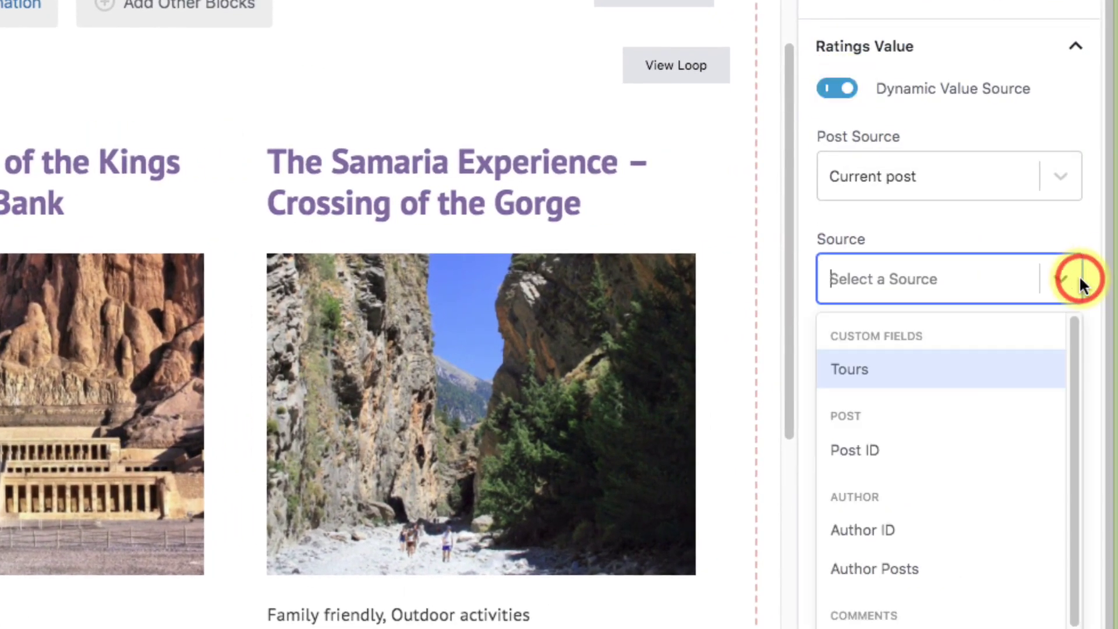
{"action": "left_click", "coordinate": [861, 369]}
{"action": "left_click", "coordinate": [1069, 379]}
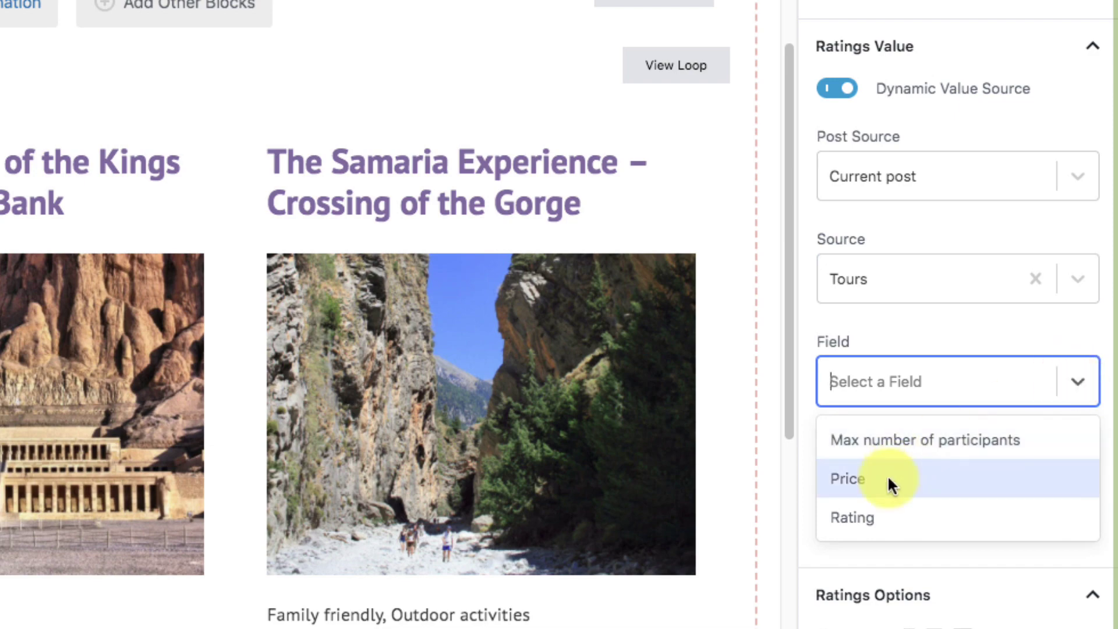
{"action": "left_click", "coordinate": [868, 517]}
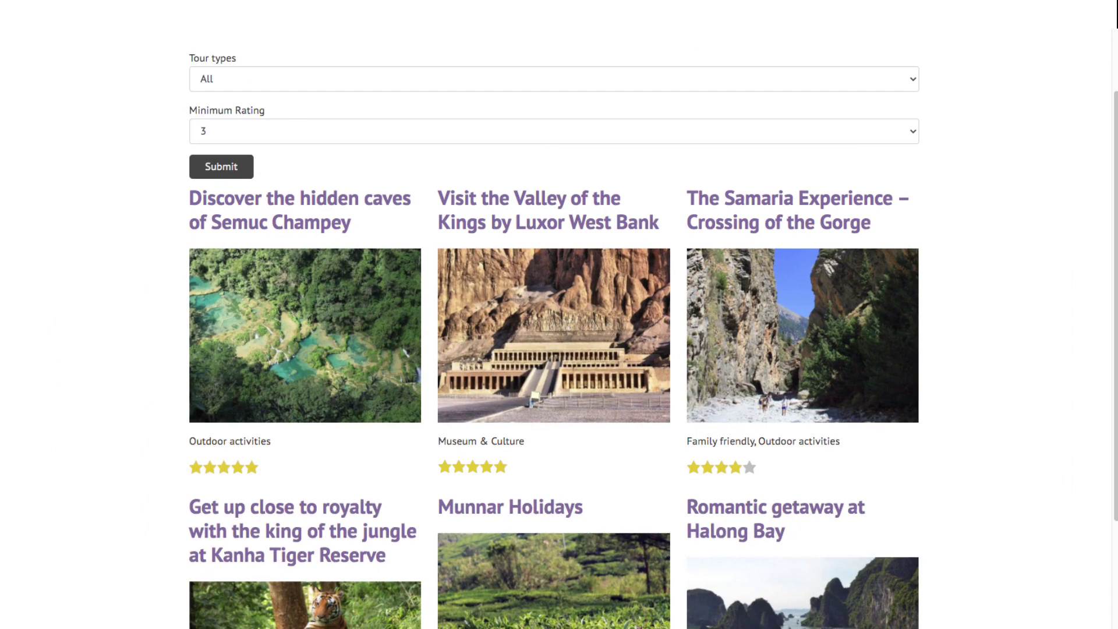
Check the available options of the Tour types and Minimum Rating filters on the front-end search page
{"action": "left_click", "coordinate": [738, 82]}
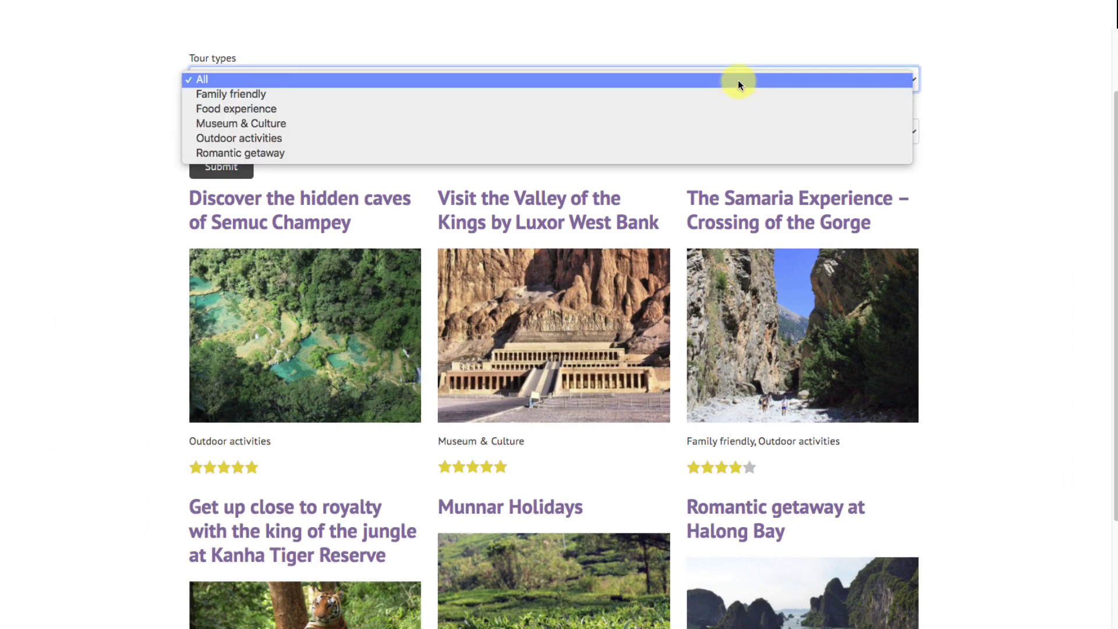
{"action": "left_click", "coordinate": [738, 80]}
{"action": "left_click", "coordinate": [415, 132]}
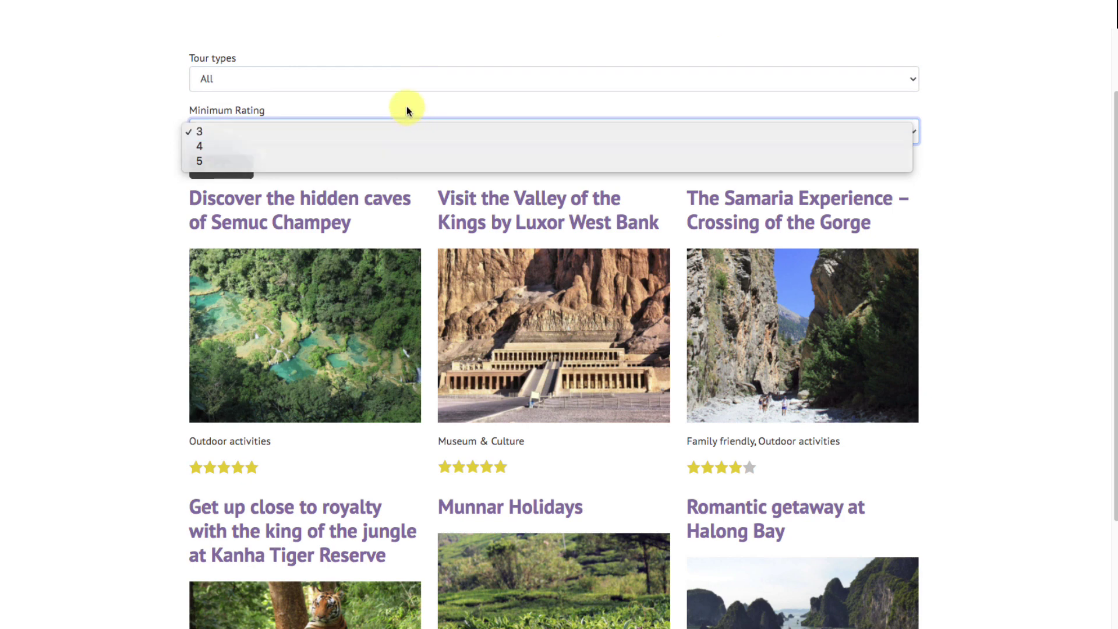
{"action": "left_click", "coordinate": [407, 108]}
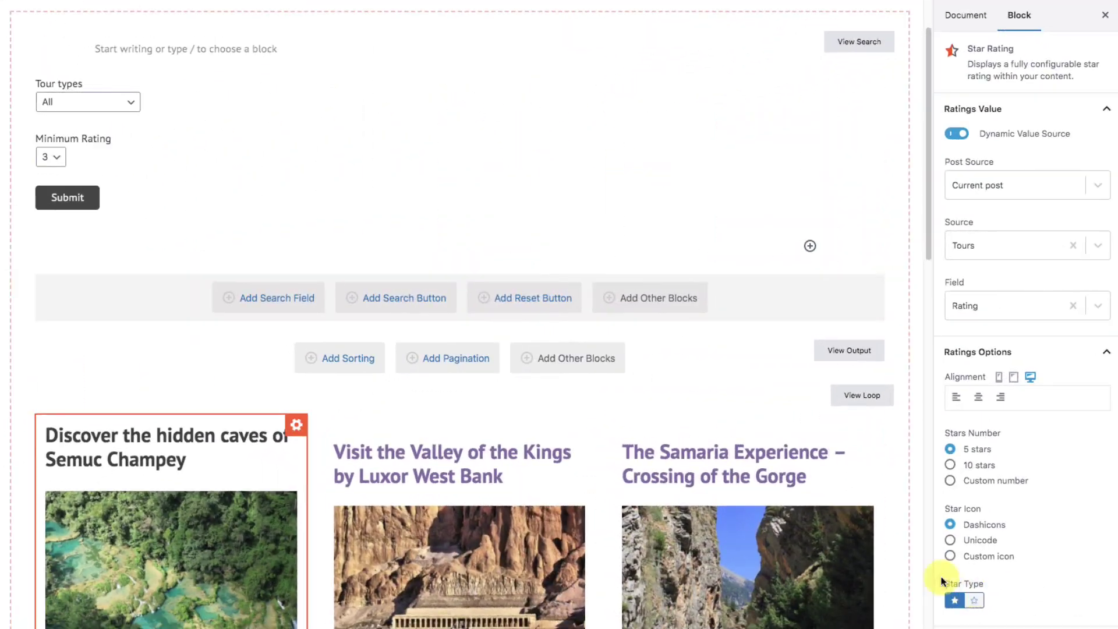
Add a search field to the search section for Text search (title and content)
{"action": "left_click", "coordinate": [272, 310]}
{"action": "left_click", "coordinate": [273, 309]}
{"action": "left_click", "coordinate": [387, 305]}
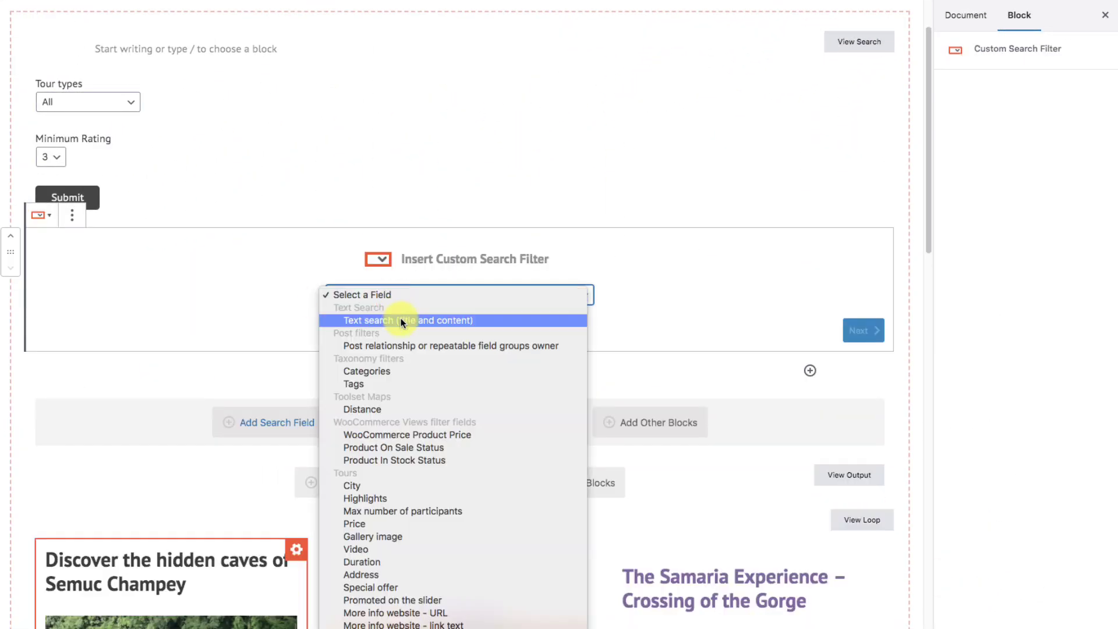
{"action": "left_click", "coordinate": [400, 322]}
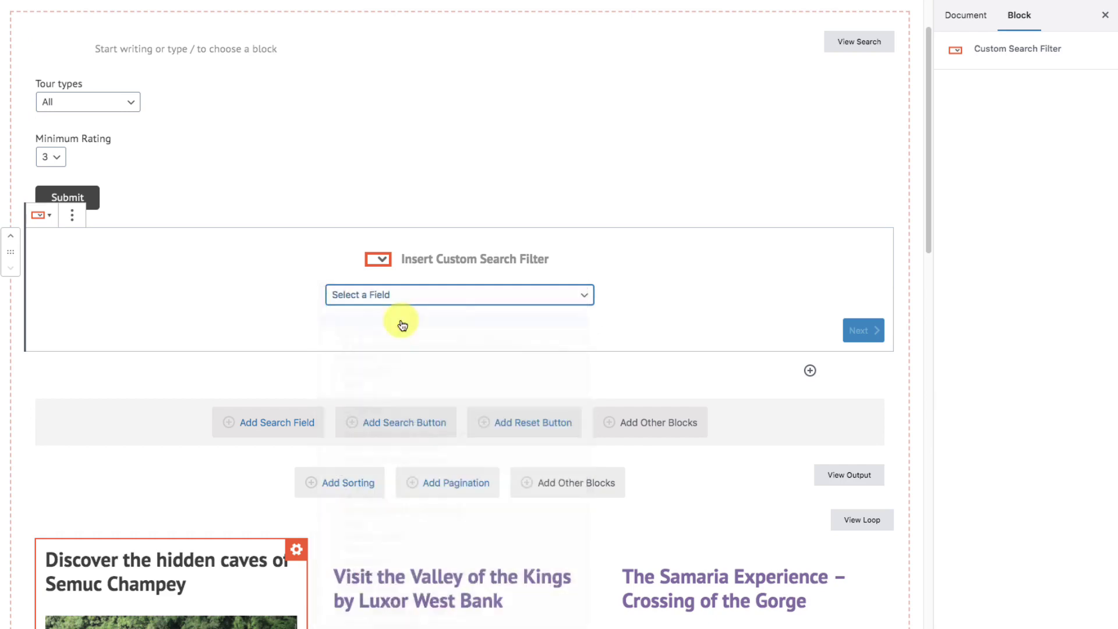
{"action": "left_click", "coordinate": [875, 329]}
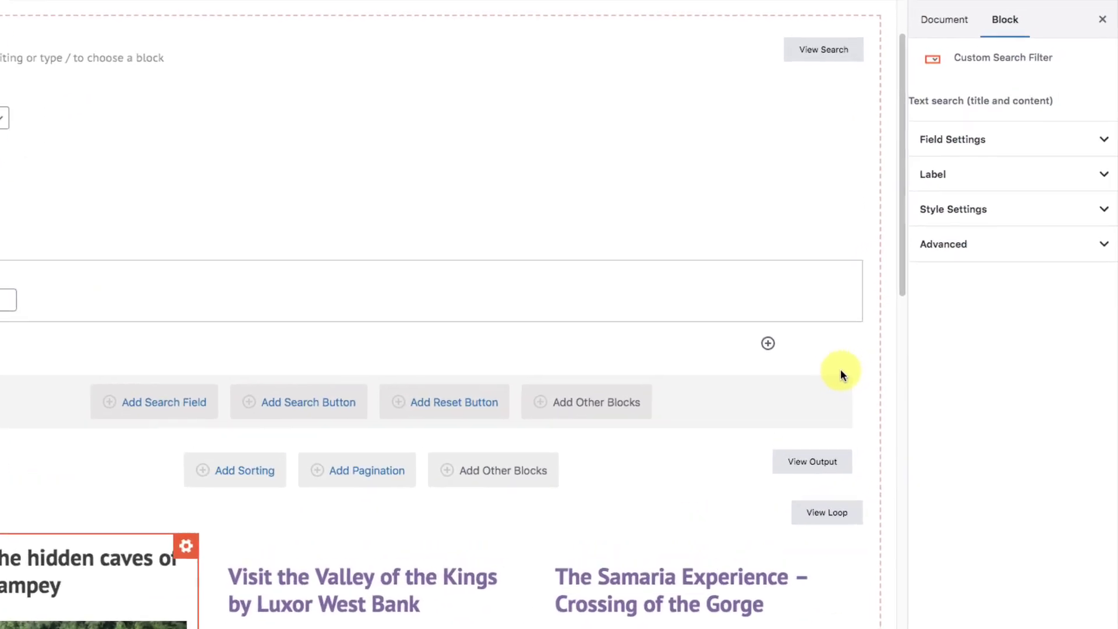
Show the text search filter's field settings, move the filter above the Submit button, and add a reset button
{"action": "left_click", "coordinate": [1078, 186]}
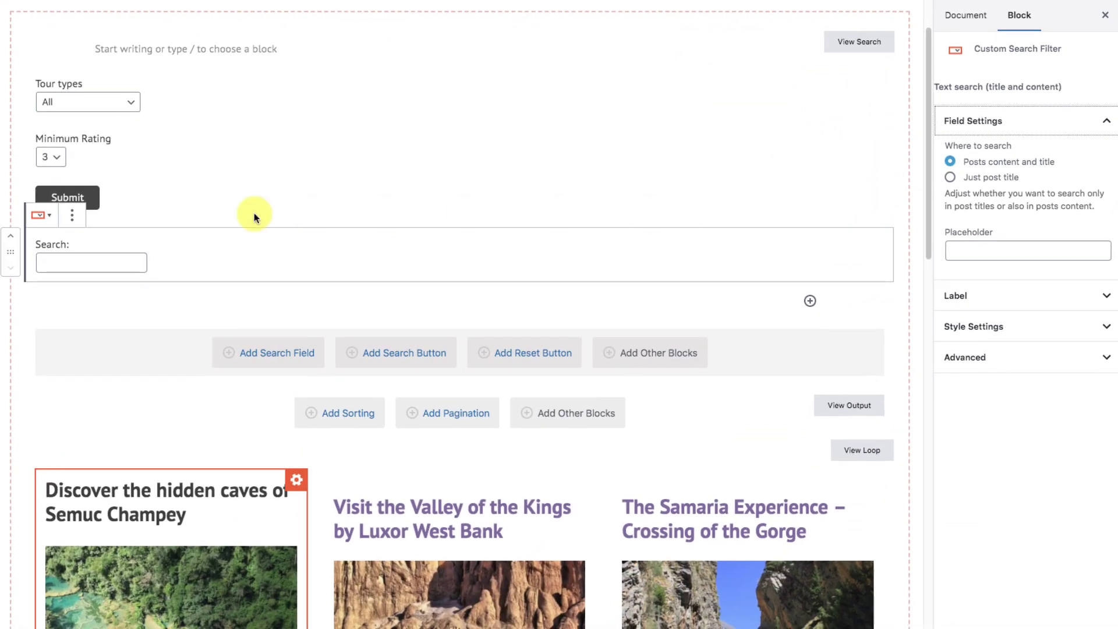
{"action": "left_click", "coordinate": [11, 236]}
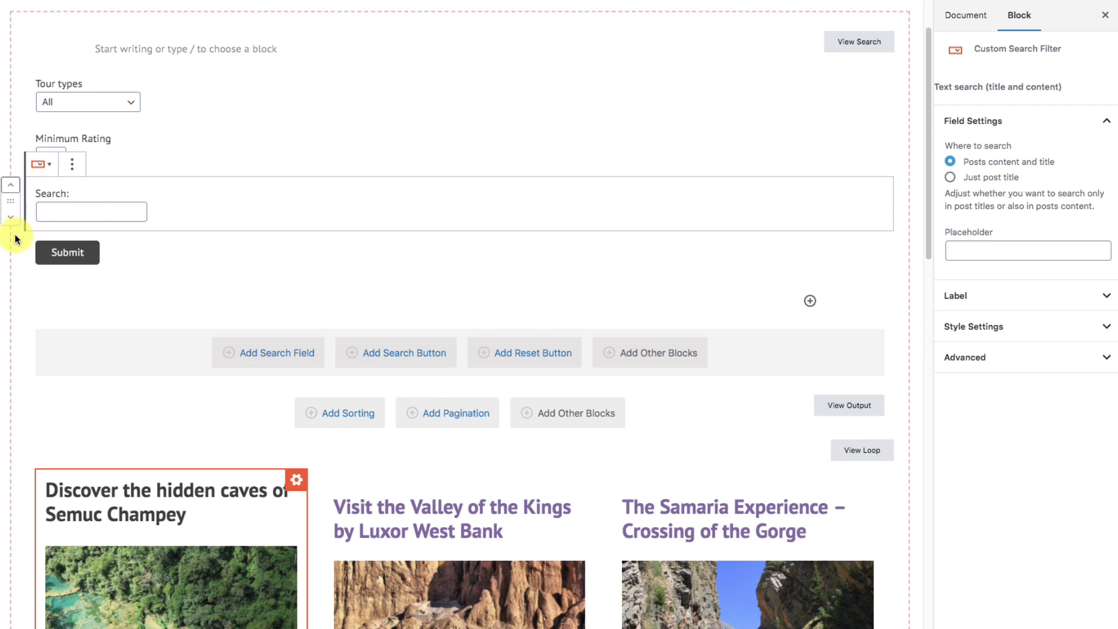
{"action": "left_click", "coordinate": [484, 354]}
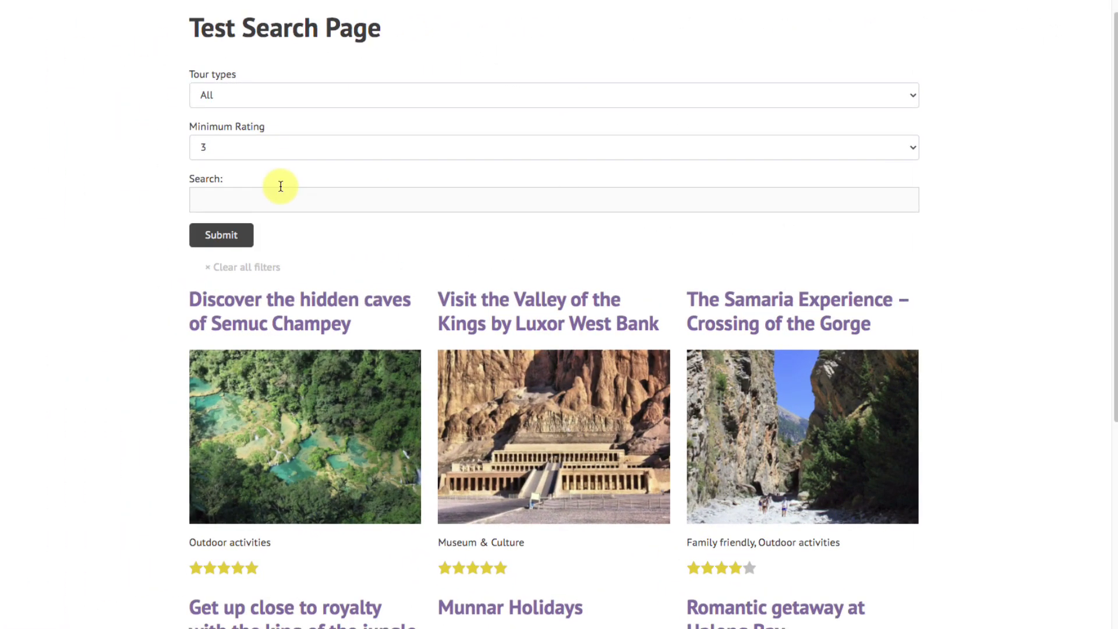
Test the front-end search with tour type Family friendly, minimum rating 4 and the search text "gondola"
{"action": "left_click", "coordinate": [251, 93]}
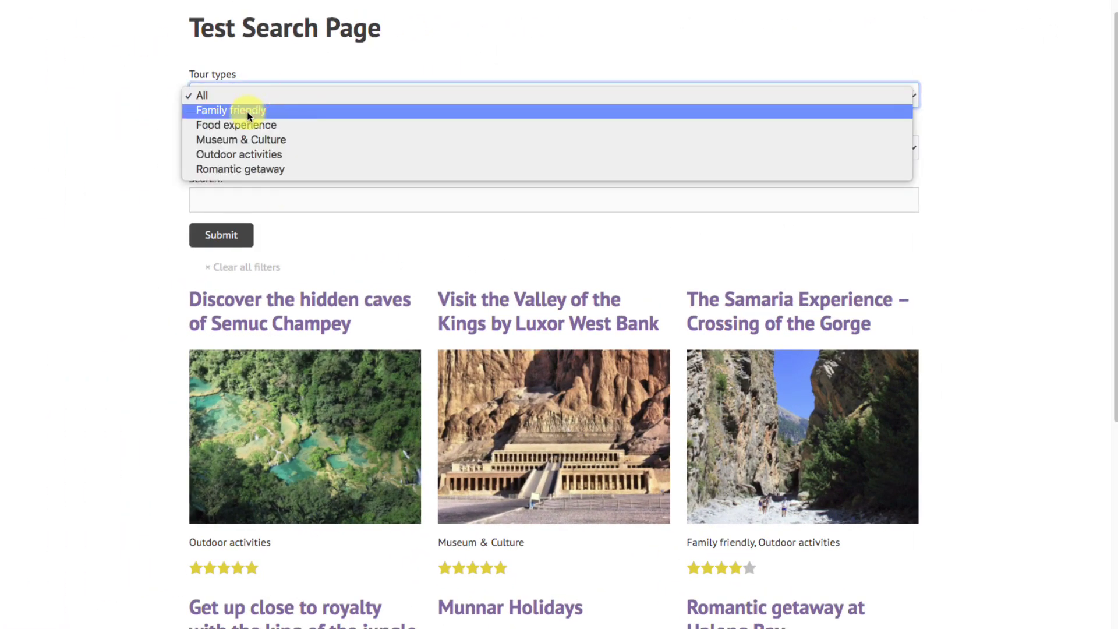
{"action": "left_click", "coordinate": [247, 110]}
{"action": "left_click", "coordinate": [244, 147]}
{"action": "left_click", "coordinate": [243, 160]}
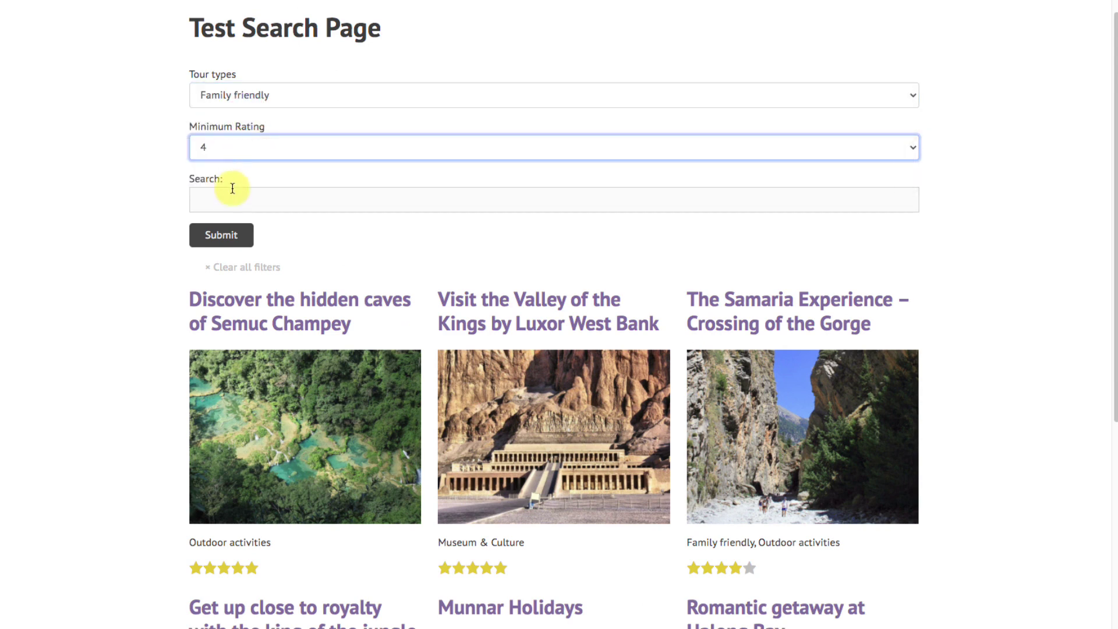
{"action": "left_click", "coordinate": [233, 190]}
{"action": "type", "text": "gond"}
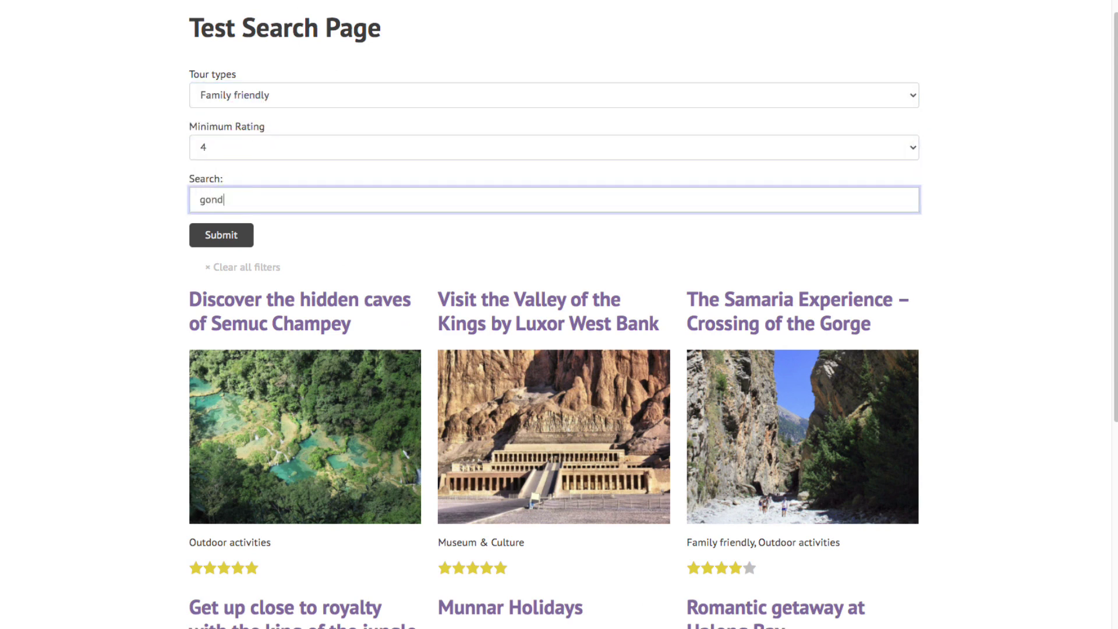
{"action": "type", "text": "ola"}
{"action": "left_click", "coordinate": [220, 233]}
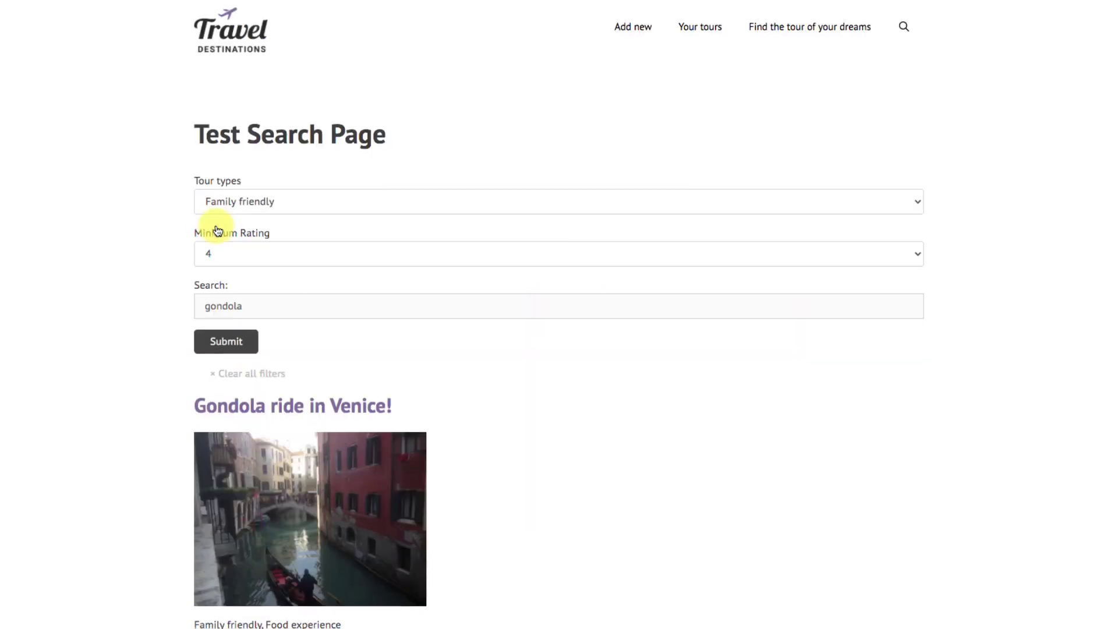
{"action": "scroll", "coordinate": [217, 230], "scroll_direction": "down", "scroll_amount": 2}
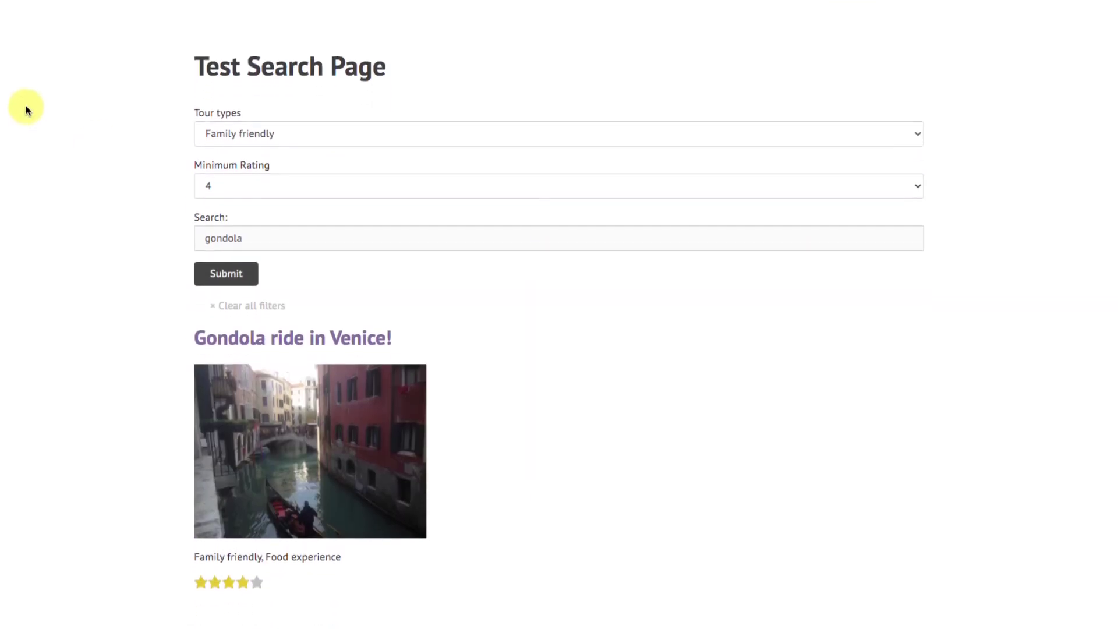